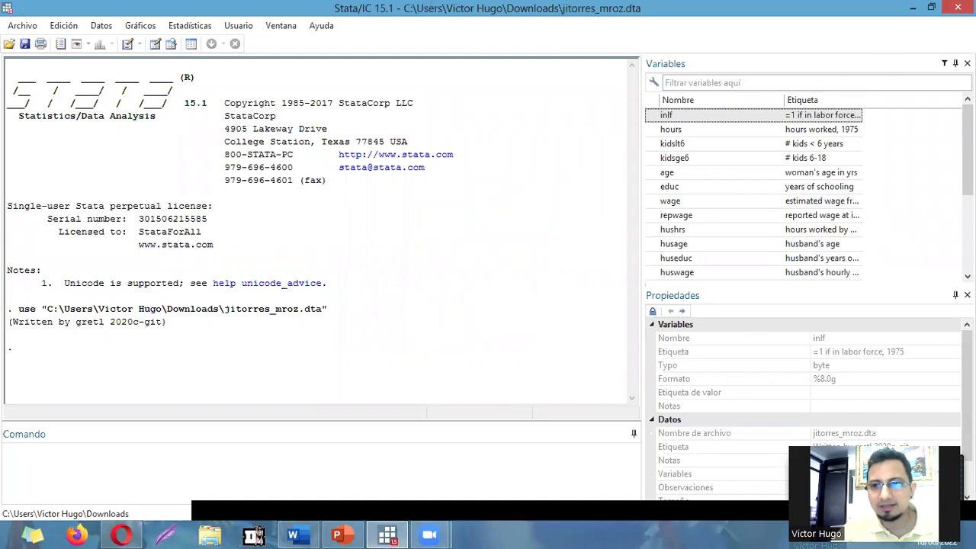
- Review the dataset's variables and their labels, from inlf and hours through the parents' education to nwifeinc
{"action": "scroll", "coordinate": [967, 153], "scroll_direction": "down", "scroll_amount": 3}
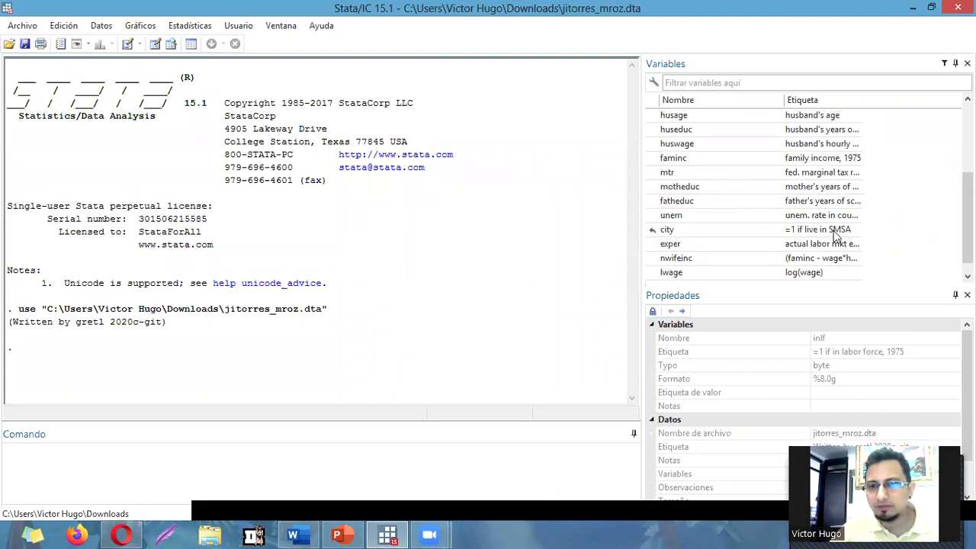
{"action": "scroll", "coordinate": [703, 122], "scroll_direction": "up", "scroll_amount": 3}
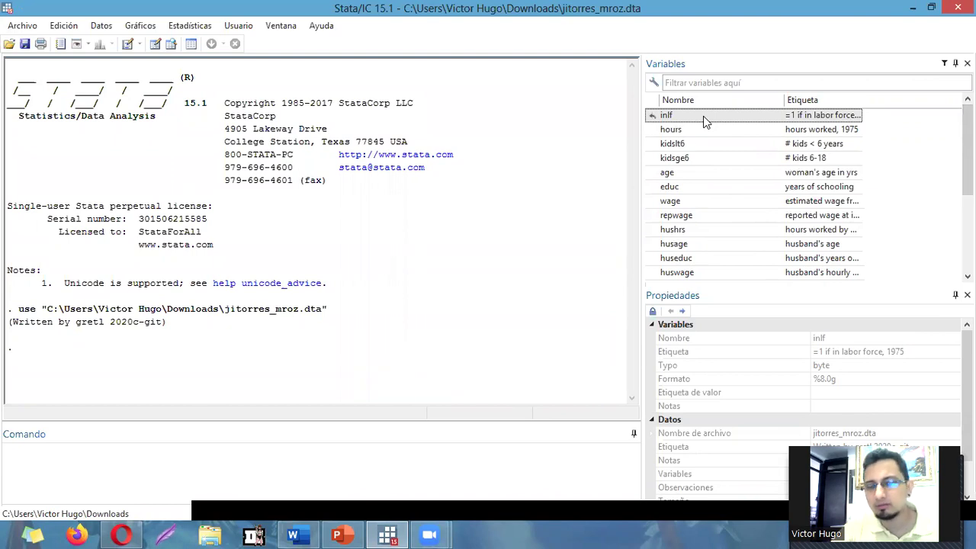
{"action": "left_click", "coordinate": [718, 131]}
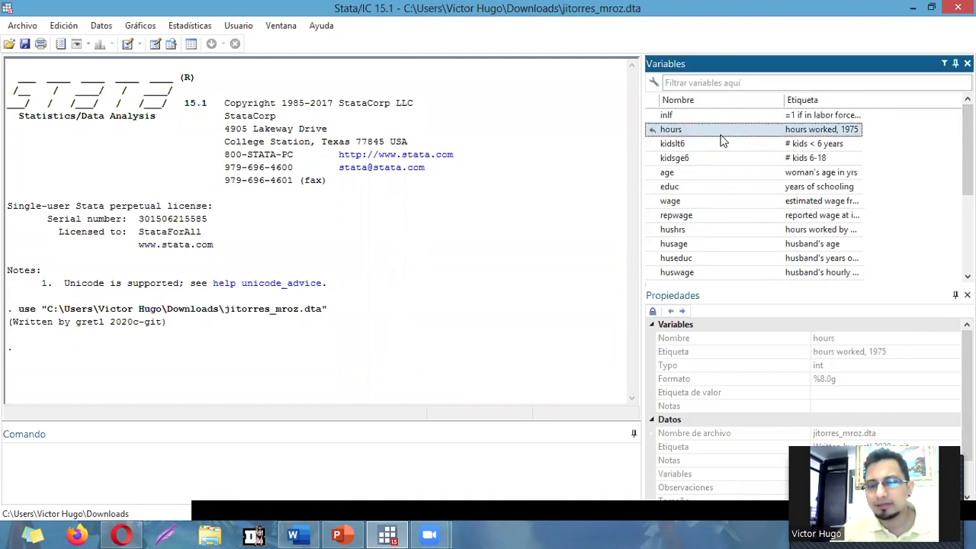
{"action": "left_click", "coordinate": [713, 145]}
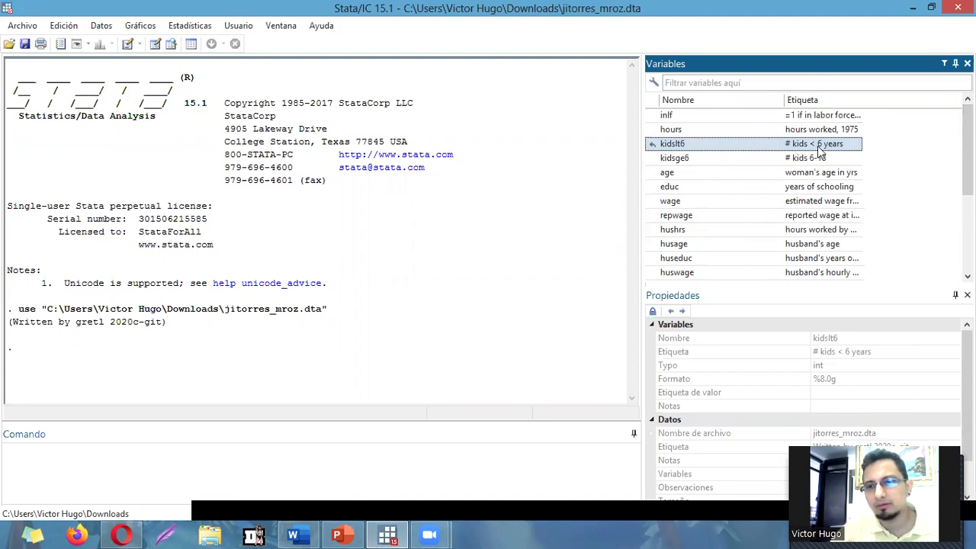
{"action": "left_click", "coordinate": [781, 160]}
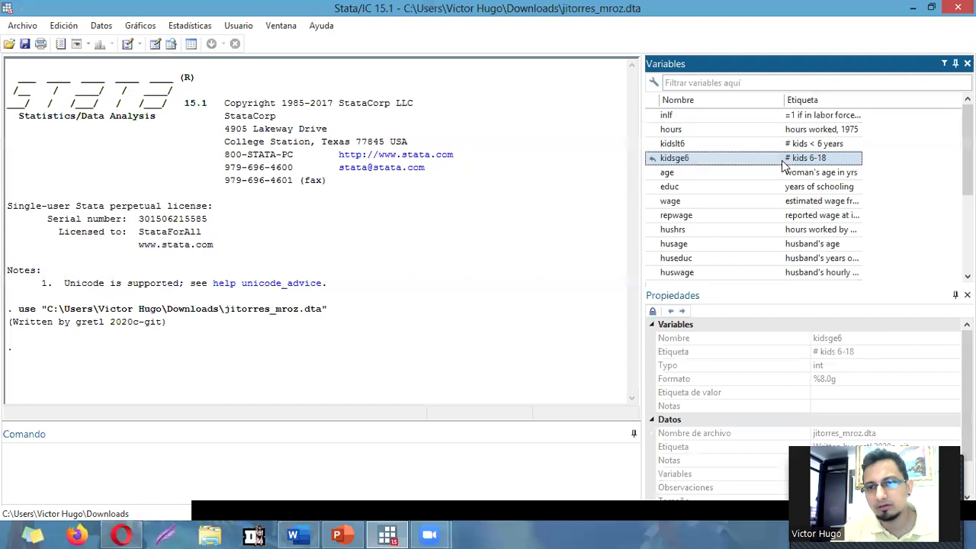
{"action": "left_click", "coordinate": [749, 172]}
{"action": "left_click", "coordinate": [744, 188]}
{"action": "left_click", "coordinate": [716, 217]}
{"action": "left_click", "coordinate": [716, 201]}
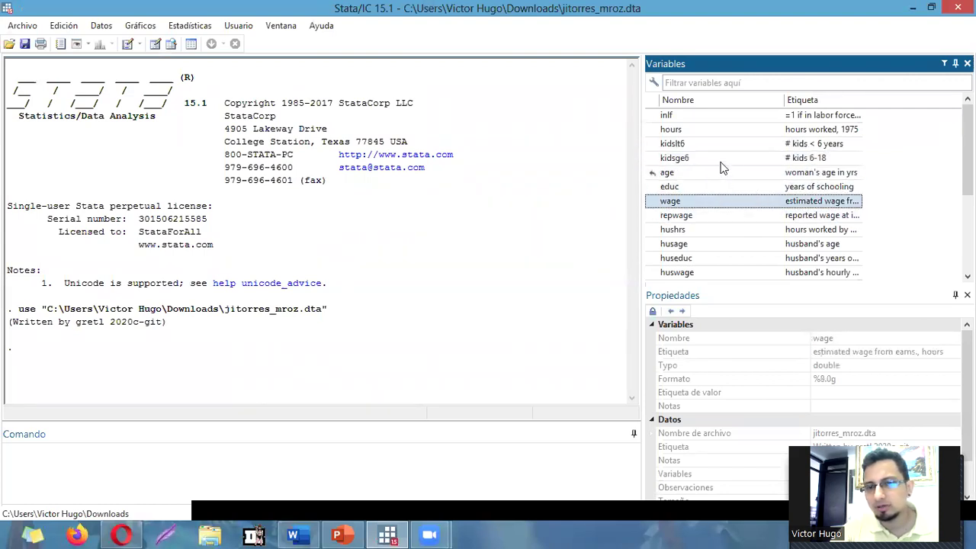
{"action": "left_click", "coordinate": [737, 261]}
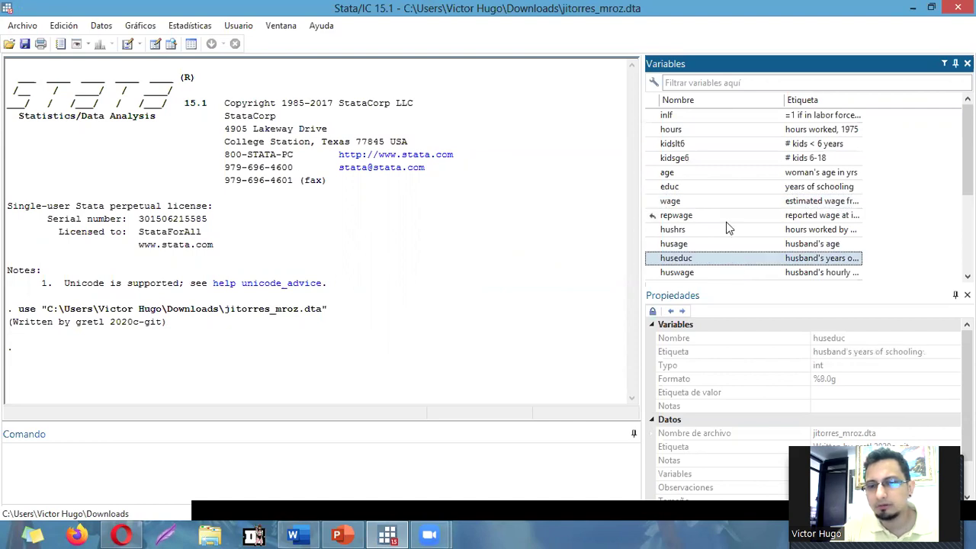
{"action": "scroll", "coordinate": [731, 237], "scroll_direction": "down", "scroll_amount": 4}
{"action": "left_click", "coordinate": [711, 160]}
{"action": "left_click", "coordinate": [674, 131]}
{"action": "left_click", "coordinate": [678, 190]}
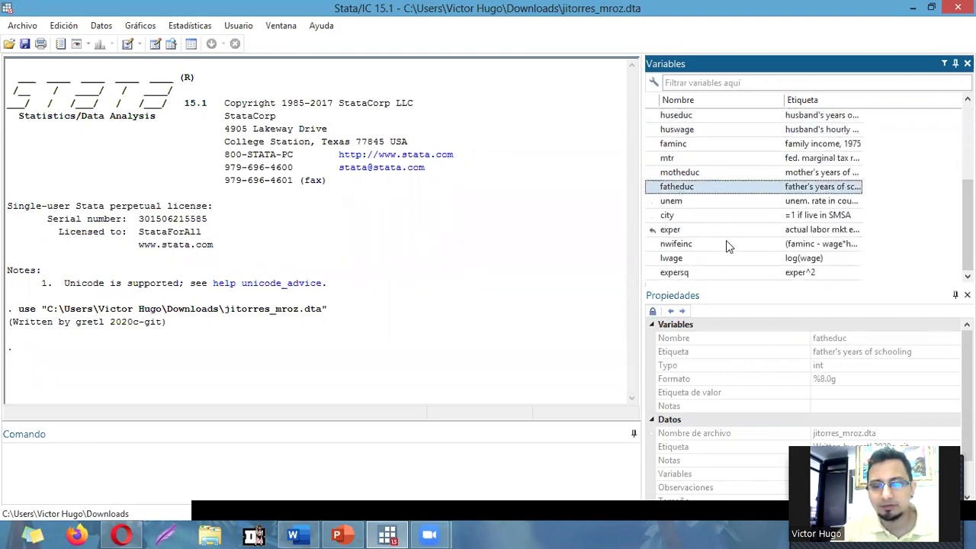
{"action": "left_click", "coordinate": [675, 247]}
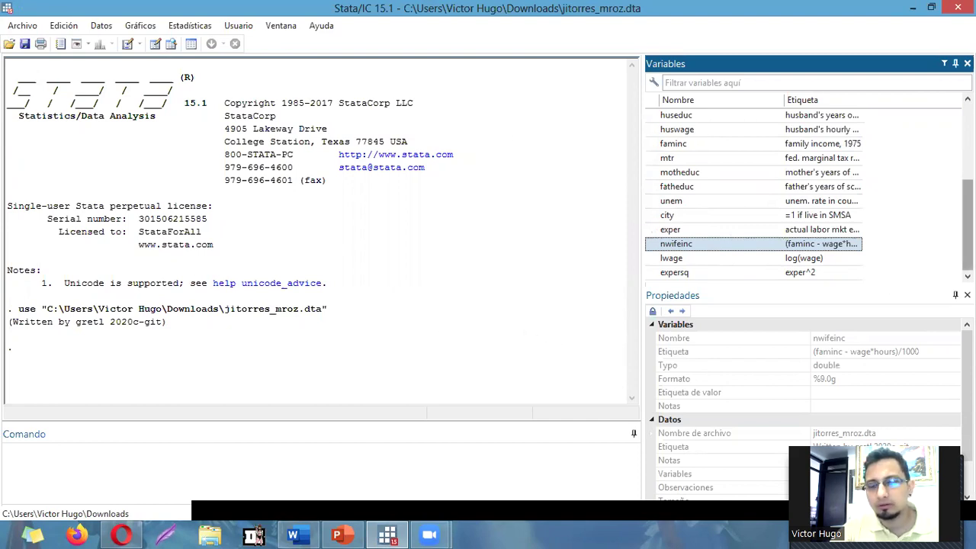
- Recheck the labels and properties of the wage, hours, husband's age and mtr variables
{"action": "scroll", "coordinate": [966, 236], "scroll_direction": "up", "scroll_amount": 2}
{"action": "scroll", "coordinate": [965, 191], "scroll_direction": "up", "scroll_amount": 2}
{"action": "left_click", "coordinate": [759, 201]}
{"action": "left_click", "coordinate": [708, 129]}
{"action": "left_click", "coordinate": [700, 215]}
{"action": "left_click", "coordinate": [760, 245]}
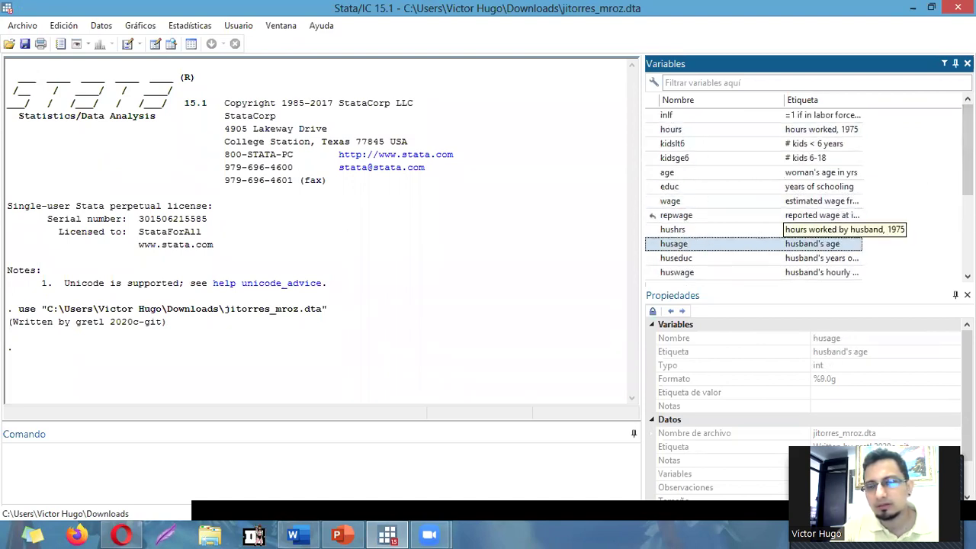
{"action": "scroll", "coordinate": [967, 168], "scroll_direction": "down", "scroll_amount": 3}
{"action": "left_click", "coordinate": [749, 216]}
{"action": "left_click", "coordinate": [715, 158]}
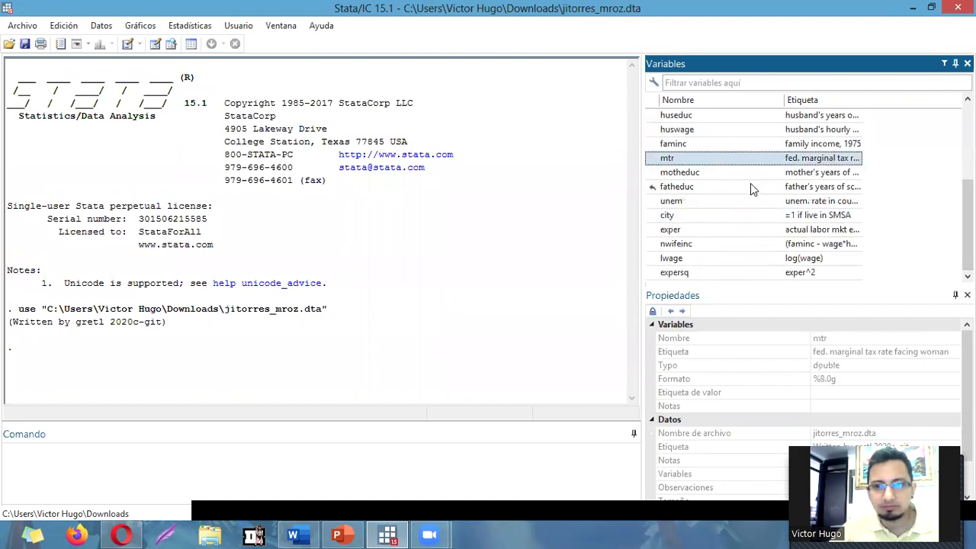
- Write the command "logit inlf kidslt6 kidsge6 educ age exper" without running it
{"action": "left_click", "coordinate": [313, 462]}
{"action": "type", "text": "logit inlf kidslt6 kidsge6 educ age exper"}
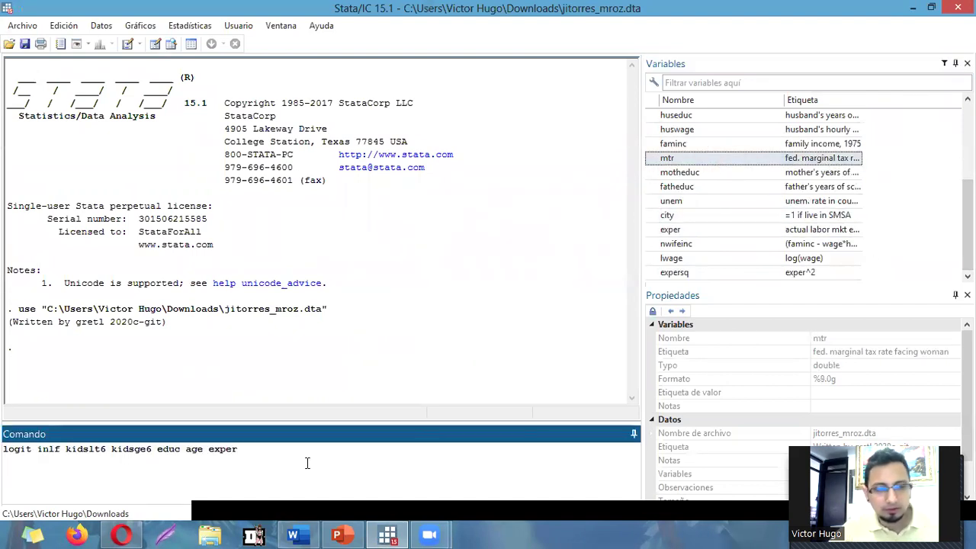
- Examine the logit keyword, inlf and kidslt6 in the command and compare both variables with their labels
{"action": "left_click_drag", "start_coordinate": [34, 449], "coordinate": [3, 449]}
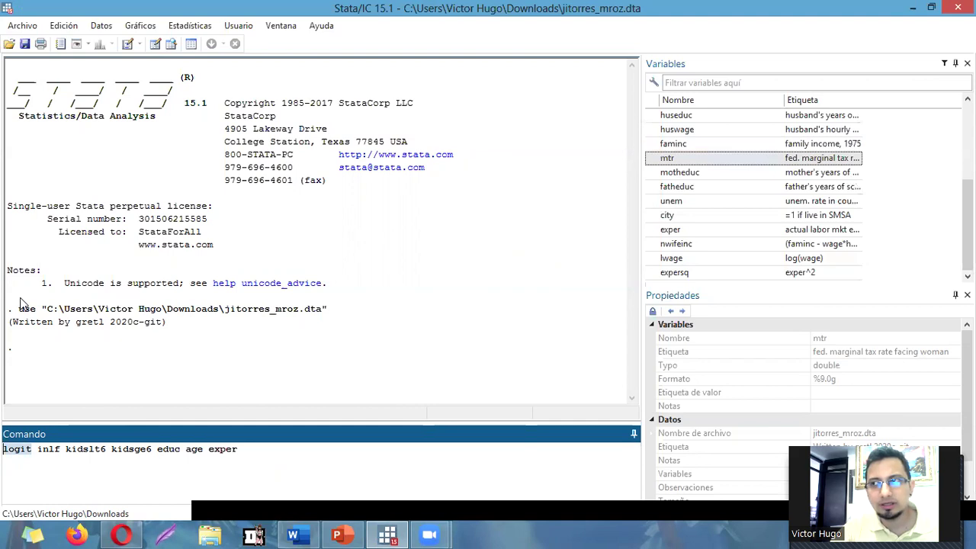
{"action": "left_click", "coordinate": [41, 451]}
{"action": "left_click_drag", "start_coordinate": [38, 450], "coordinate": [60, 450]}
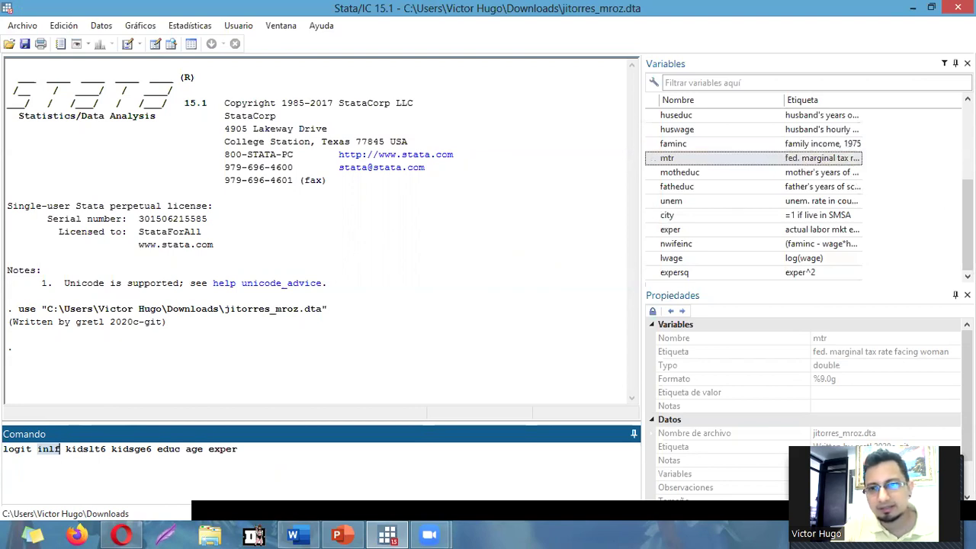
{"action": "scroll", "coordinate": [810, 174], "scroll_direction": "up", "scroll_amount": 4}
{"action": "left_click", "coordinate": [683, 115]}
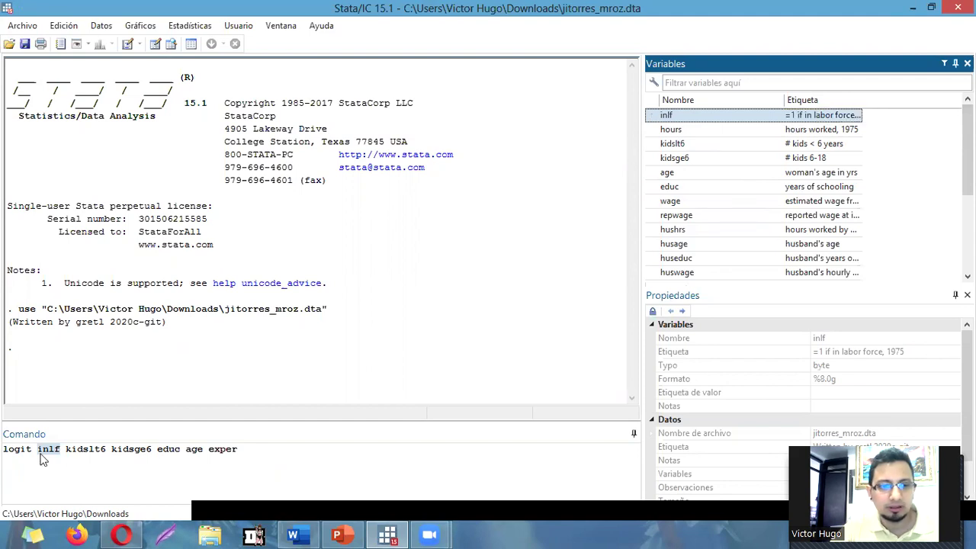
{"action": "left_click", "coordinate": [70, 461]}
{"action": "left_click_drag", "start_coordinate": [69, 450], "coordinate": [108, 450]}
{"action": "left_click", "coordinate": [108, 450]}
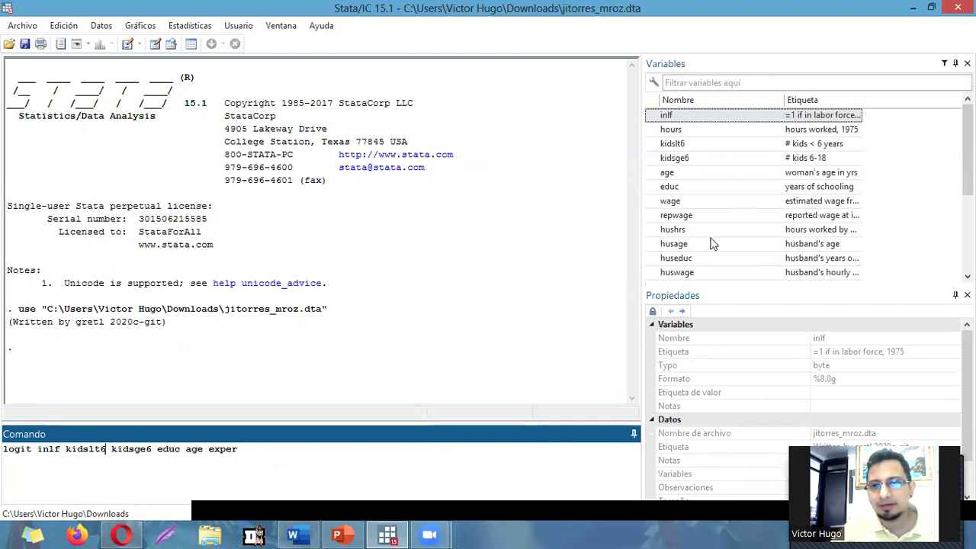
{"action": "left_click", "coordinate": [741, 144]}
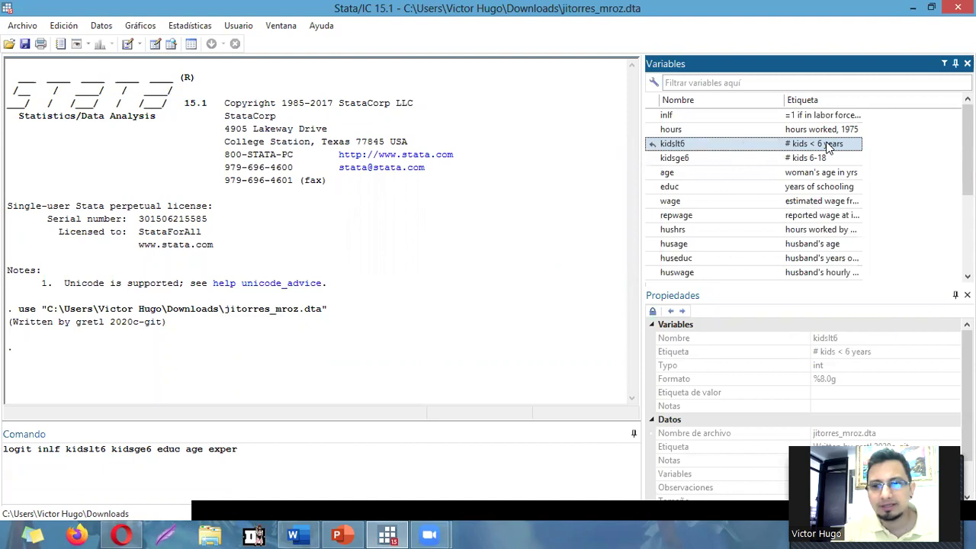
- Go over the remaining regressors kidsge6, educ, age and exper in the written command
{"action": "left_click", "coordinate": [113, 449]}
{"action": "double_click", "coordinate": [130, 449]}
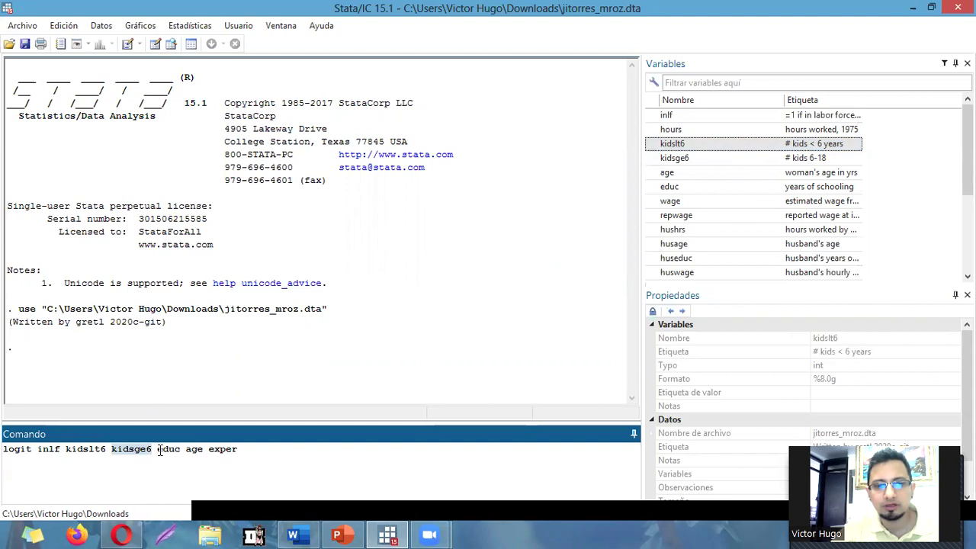
{"action": "double_click", "coordinate": [162, 449]}
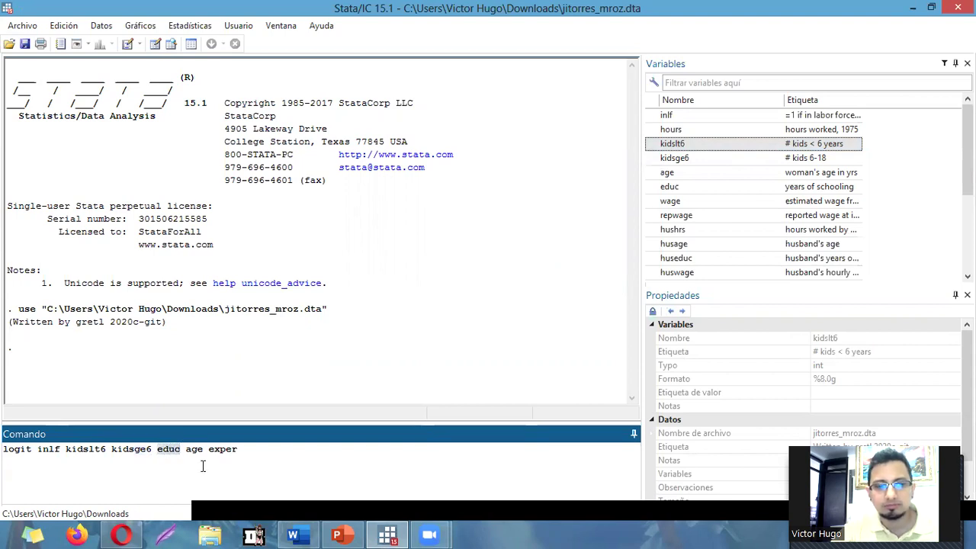
{"action": "double_click", "coordinate": [193, 449]}
{"action": "left_click", "coordinate": [216, 450]}
{"action": "double_click", "coordinate": [221, 450]}
{"action": "left_click", "coordinate": [183, 451]}
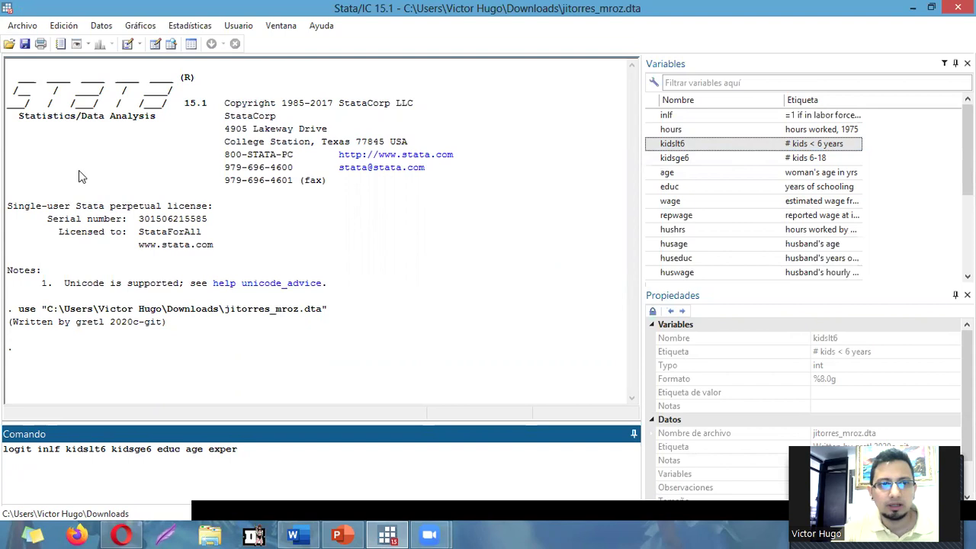
- Open the dataset in browse mode and examine the observations, especially the inlf column
{"action": "left_click", "coordinate": [173, 45]}
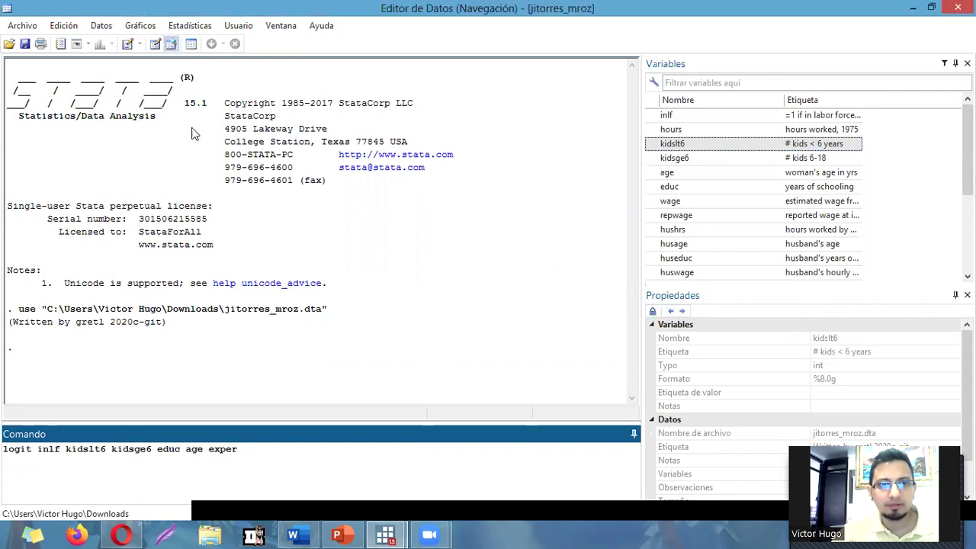
{"action": "scroll", "coordinate": [256, 299], "scroll_direction": "down", "scroll_amount": 7}
{"action": "scroll", "coordinate": [256, 299], "scroll_direction": "down", "scroll_amount": 20}
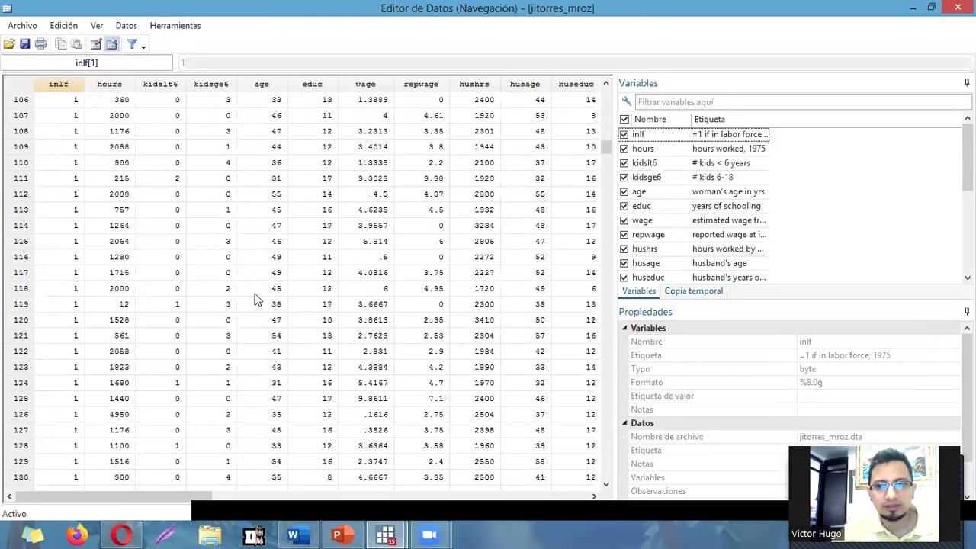
{"action": "scroll", "coordinate": [256, 299], "scroll_direction": "down", "scroll_amount": 20}
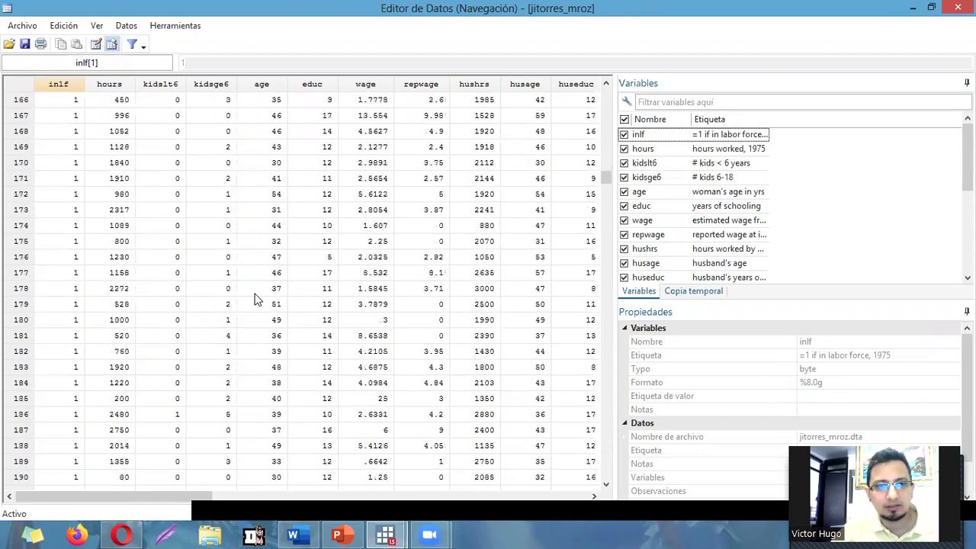
{"action": "scroll", "coordinate": [256, 299], "scroll_direction": "up", "scroll_amount": 9}
{"action": "scroll", "coordinate": [256, 299], "scroll_direction": "up", "scroll_amount": 20}
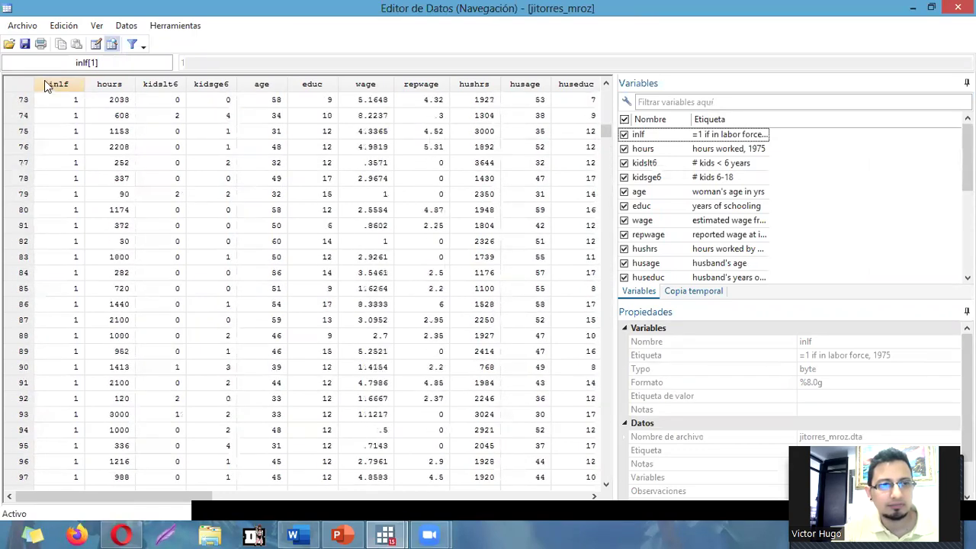
{"action": "left_click", "coordinate": [67, 228]}
{"action": "scroll", "coordinate": [67, 236], "scroll_direction": "down", "scroll_amount": 20}
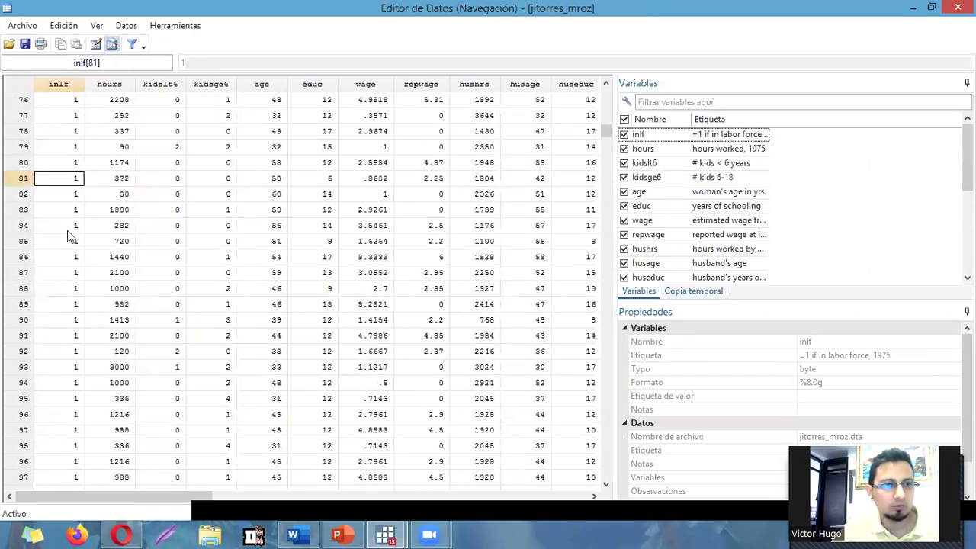
{"action": "scroll", "coordinate": [67, 235], "scroll_direction": "down", "scroll_amount": 7}
{"action": "scroll", "coordinate": [67, 235], "scroll_direction": "up", "scroll_amount": 20}
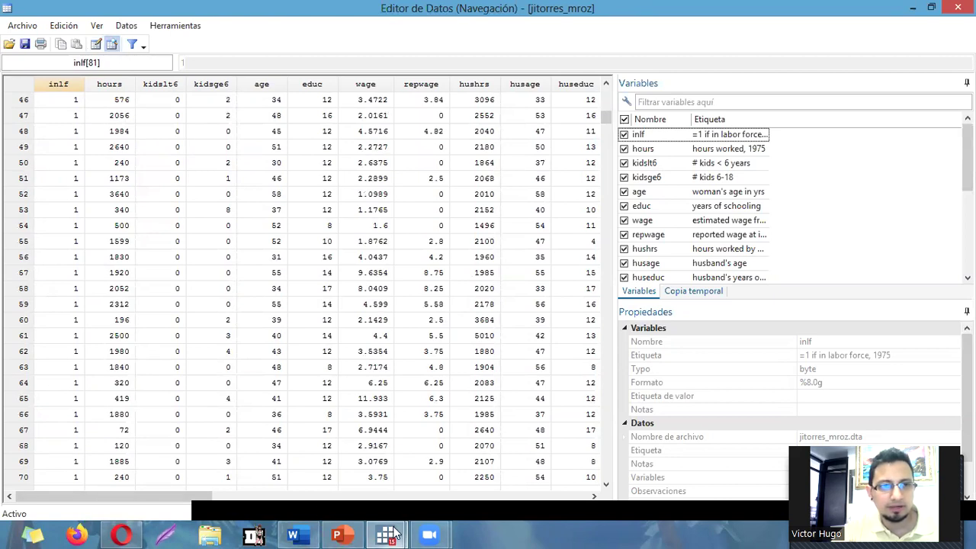
- Return to the main Stata window and run the prepared logit regression of inlf on the five regressors
{"action": "mouse_move", "coordinate": [398, 505]}
{"action": "left_click", "coordinate": [526, 419]}
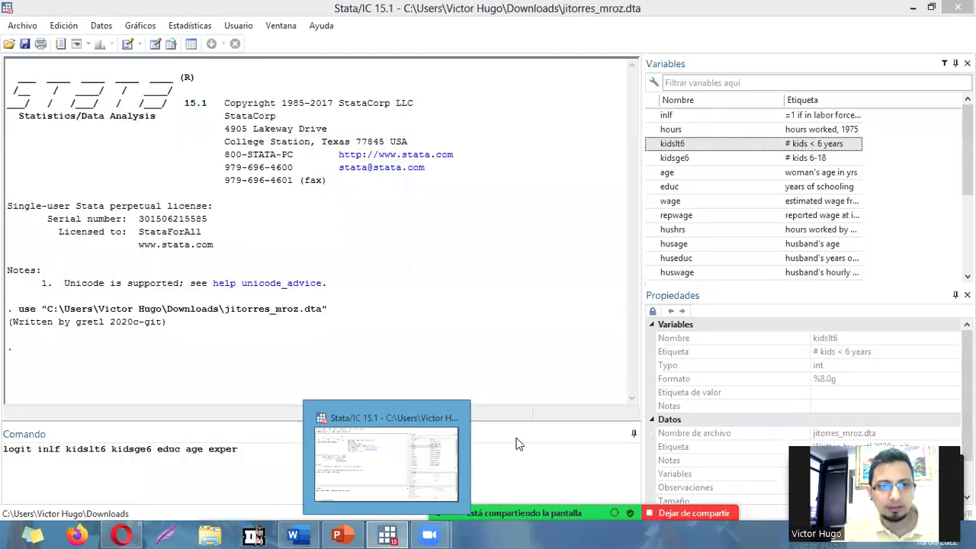
{"action": "left_click", "coordinate": [312, 453]}
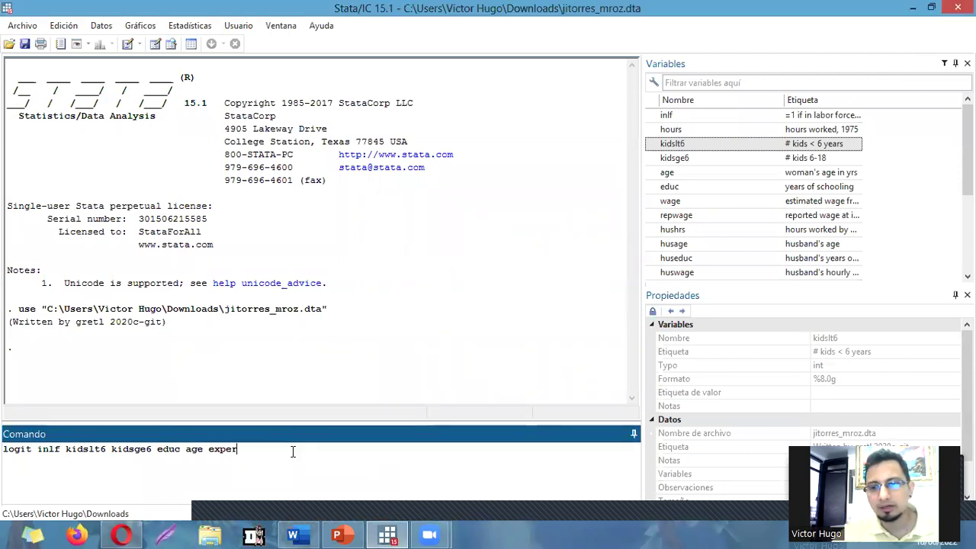
{"action": "key", "text": "Return"}
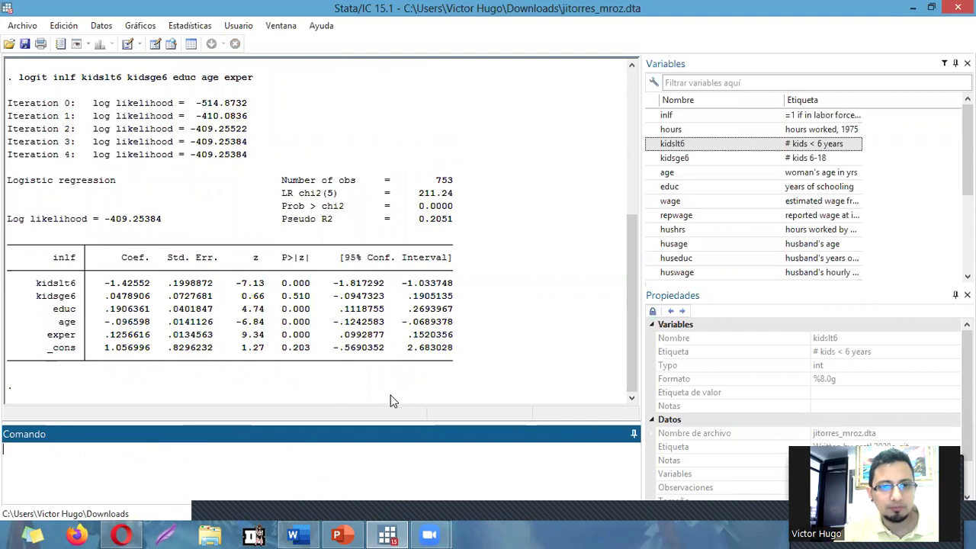
- Examine the P>|z| values in the logit results, comparing the significance of kidslt6 and kidsge6
{"action": "left_click", "coordinate": [518, 344]}
{"action": "scroll", "coordinate": [200, 339], "scroll_direction": "up", "scroll_amount": 1}
{"action": "scroll", "coordinate": [196, 340], "scroll_direction": "down", "scroll_amount": 1}
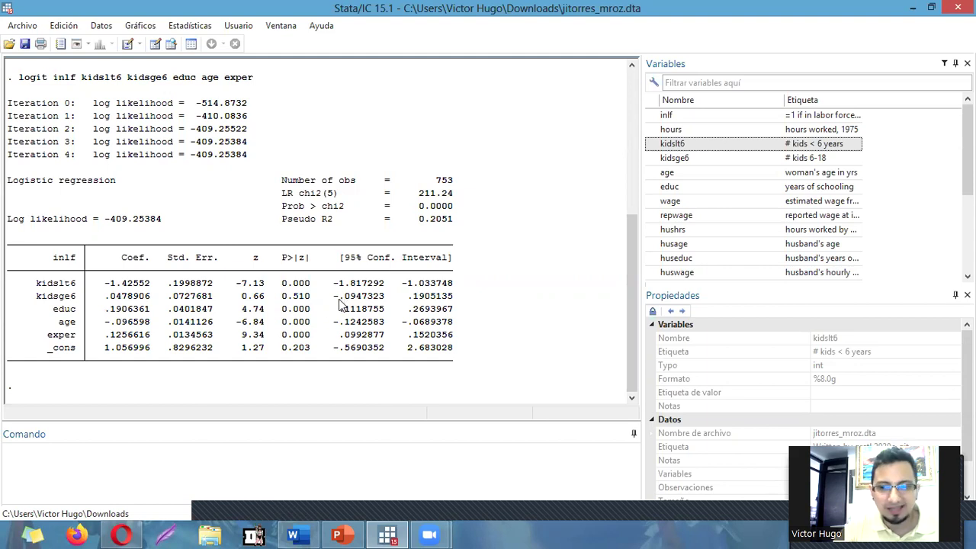
{"action": "left_click_drag", "start_coordinate": [279, 284], "coordinate": [303, 334]}
{"action": "left_click", "coordinate": [295, 300]}
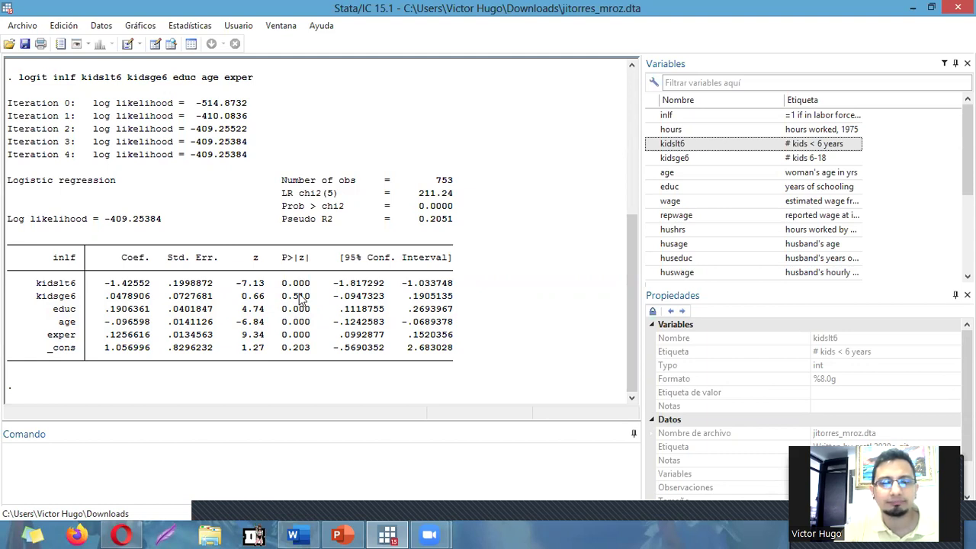
{"action": "left_click_drag", "start_coordinate": [78, 284], "coordinate": [42, 289]}
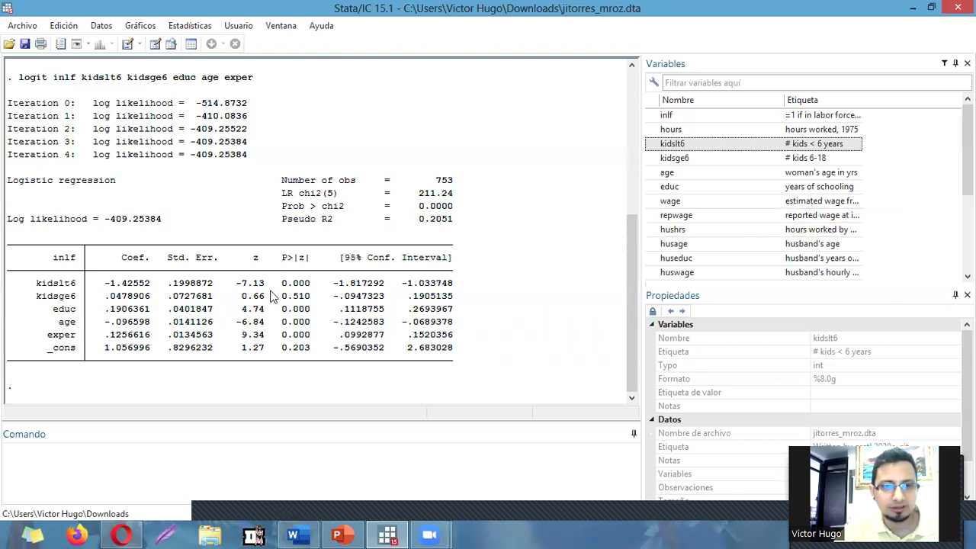
{"action": "double_click", "coordinate": [296, 285]}
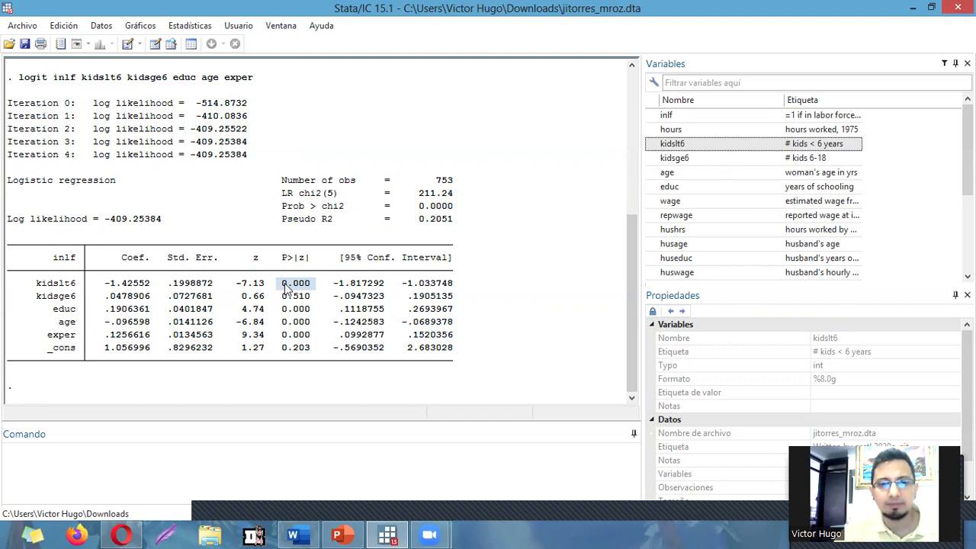
{"action": "left_click", "coordinate": [50, 302]}
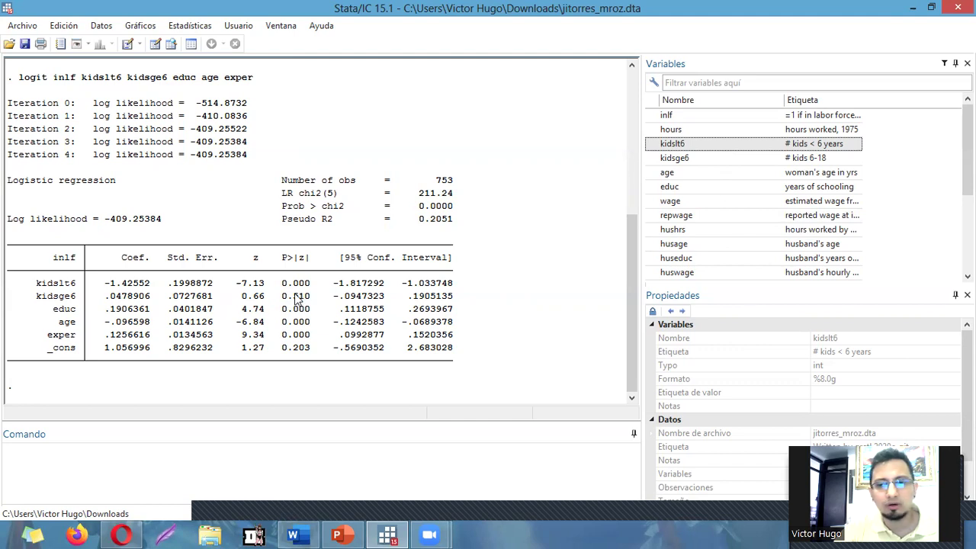
{"action": "left_click_drag", "start_coordinate": [282, 299], "coordinate": [313, 304]}
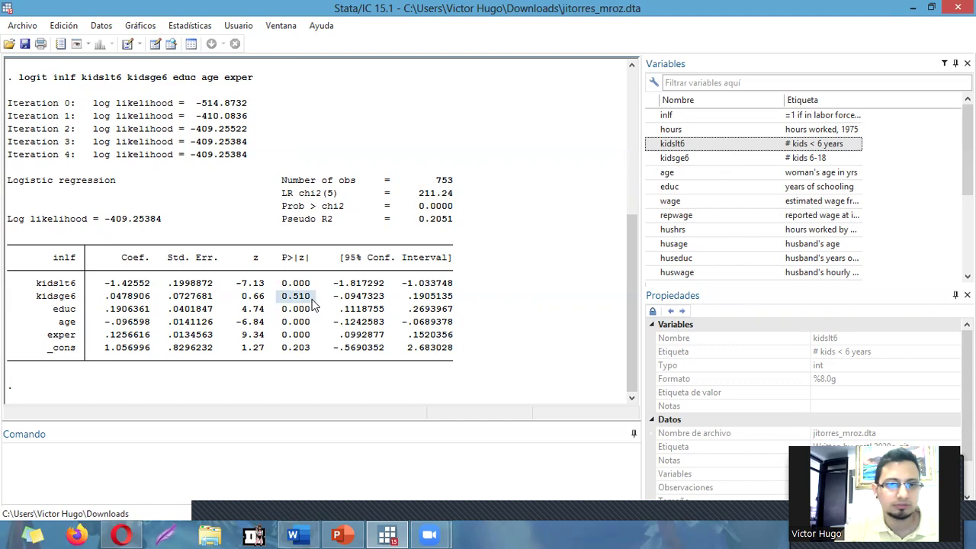
- Examine the P>|z| values of educ, age, exper and the constant in the logit results, rechecking kidsge6
{"action": "left_click_drag", "start_coordinate": [315, 311], "coordinate": [283, 334]}
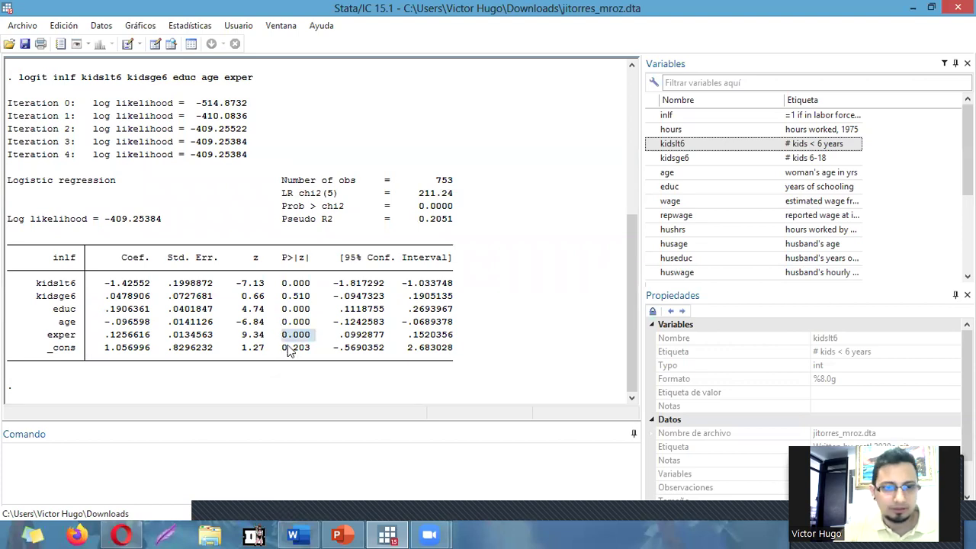
{"action": "left_click", "coordinate": [290, 352]}
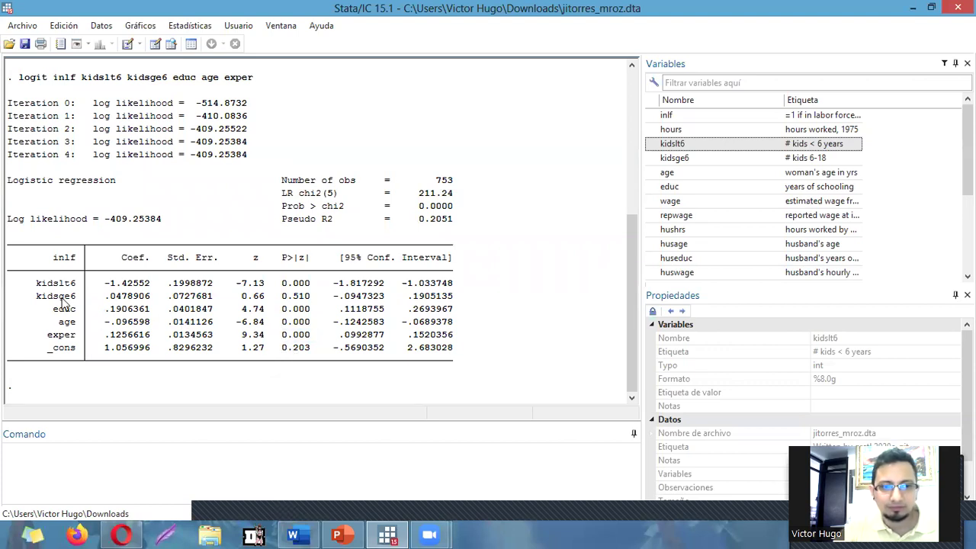
{"action": "left_click_drag", "start_coordinate": [312, 297], "coordinate": [282, 301]}
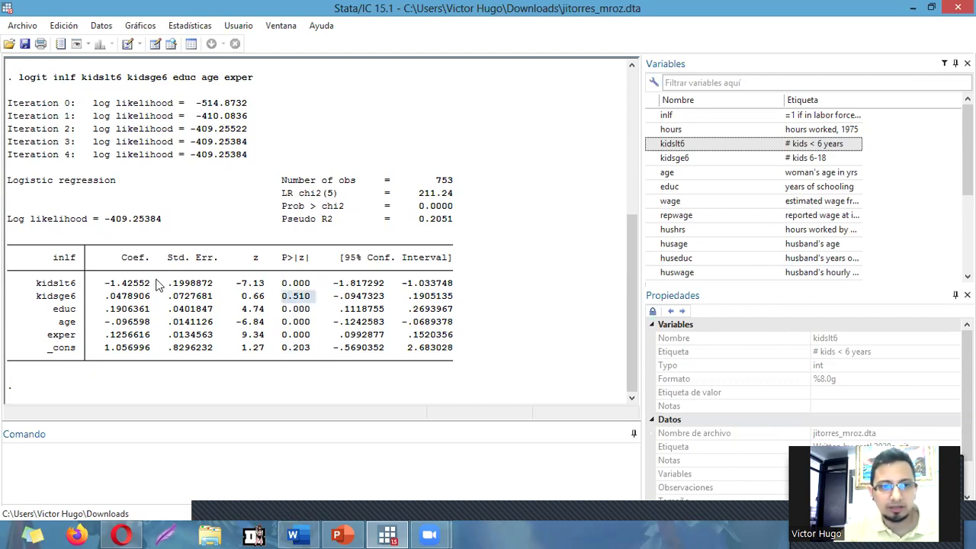
{"action": "left_click", "coordinate": [122, 295]}
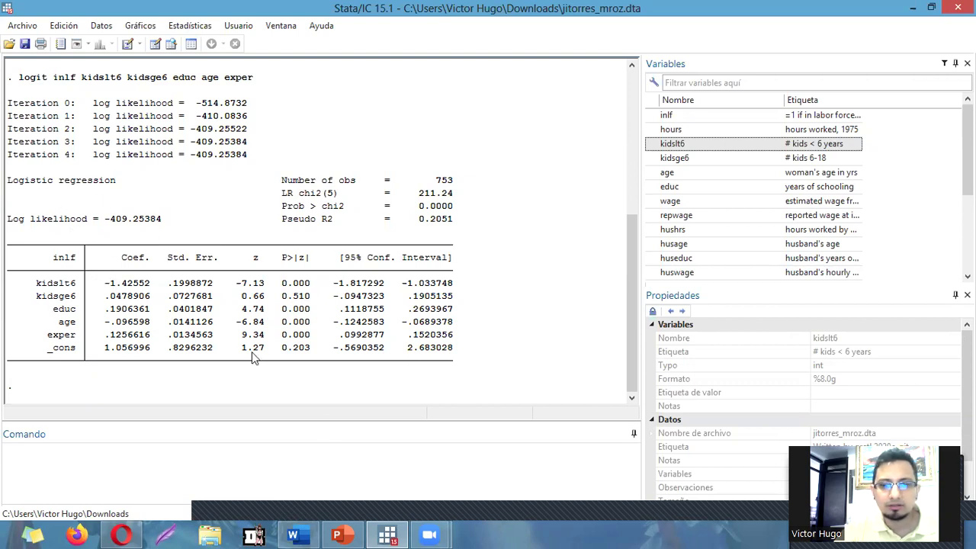
- Switch to the PowerPoint presentation and view slide 3 with the logit curve and its equation
{"action": "left_click", "coordinate": [356, 534]}
{"action": "scroll", "coordinate": [76, 276], "scroll_direction": "up", "scroll_amount": 2}
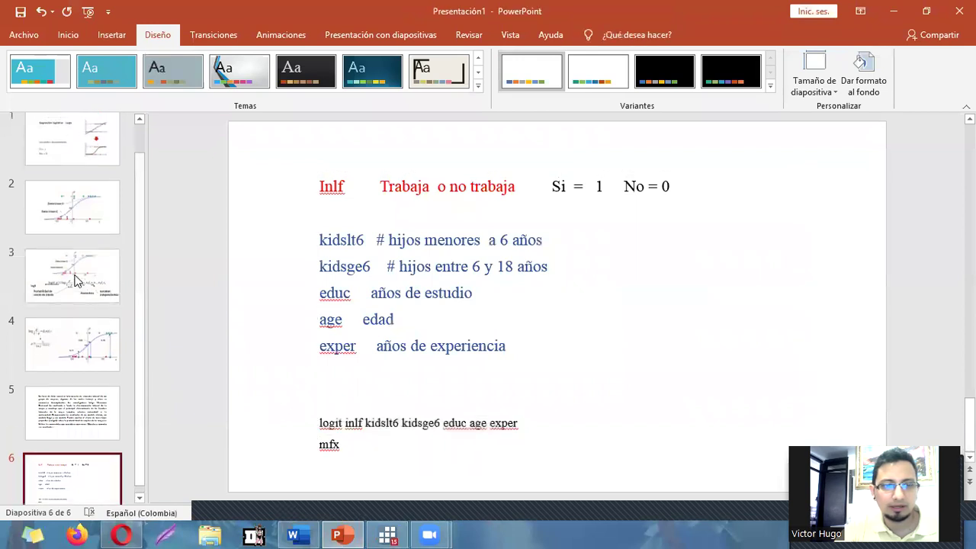
{"action": "scroll", "coordinate": [84, 328], "scroll_direction": "down", "scroll_amount": 1}
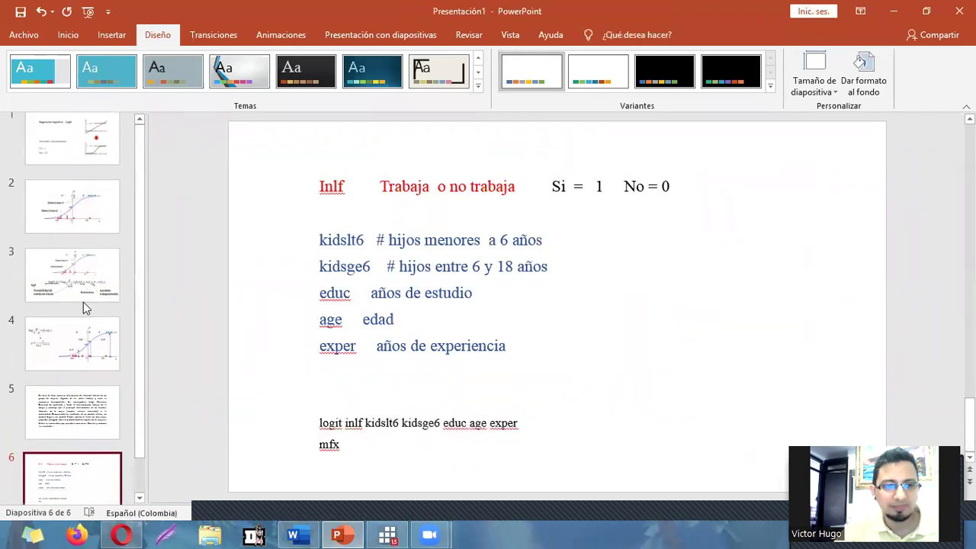
{"action": "left_click", "coordinate": [80, 282]}
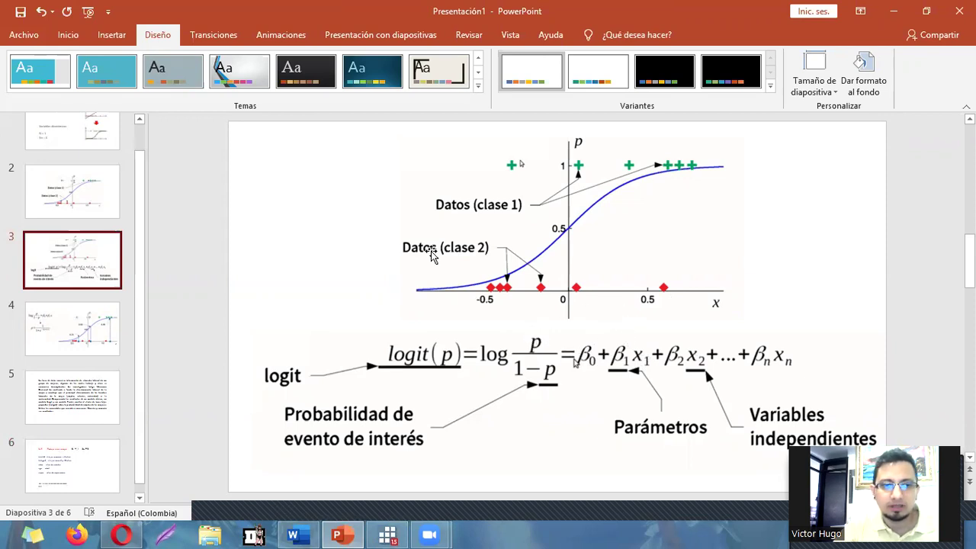
- Return to Stata and compute the marginal effects after the logit regression with the mfx command
{"action": "left_click", "coordinate": [401, 534]}
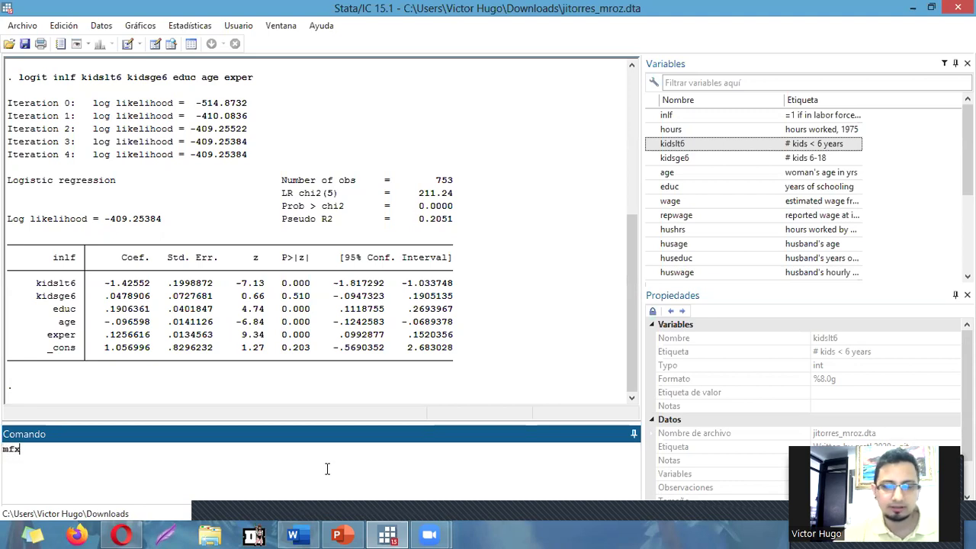
{"action": "key", "text": "Return"}
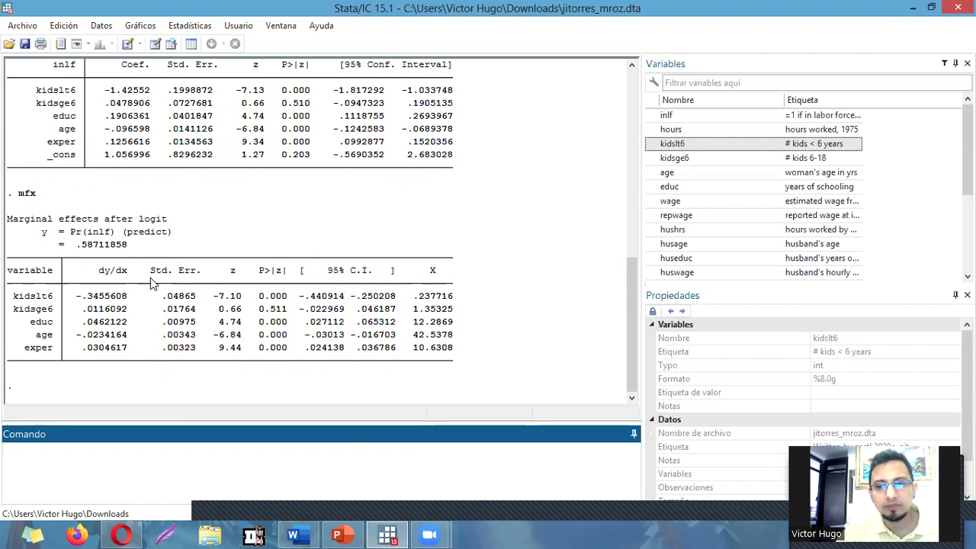
- Consult the logit equation slide in PowerPoint again, and back in Stata examine the dy/dx marginal effect of kidslt6
{"action": "left_click", "coordinate": [338, 535]}
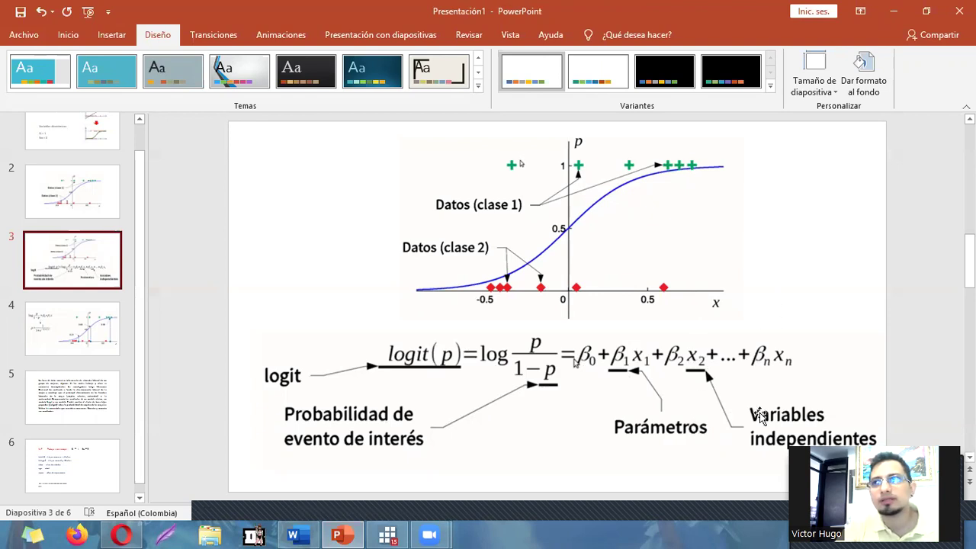
{"action": "left_click", "coordinate": [401, 534]}
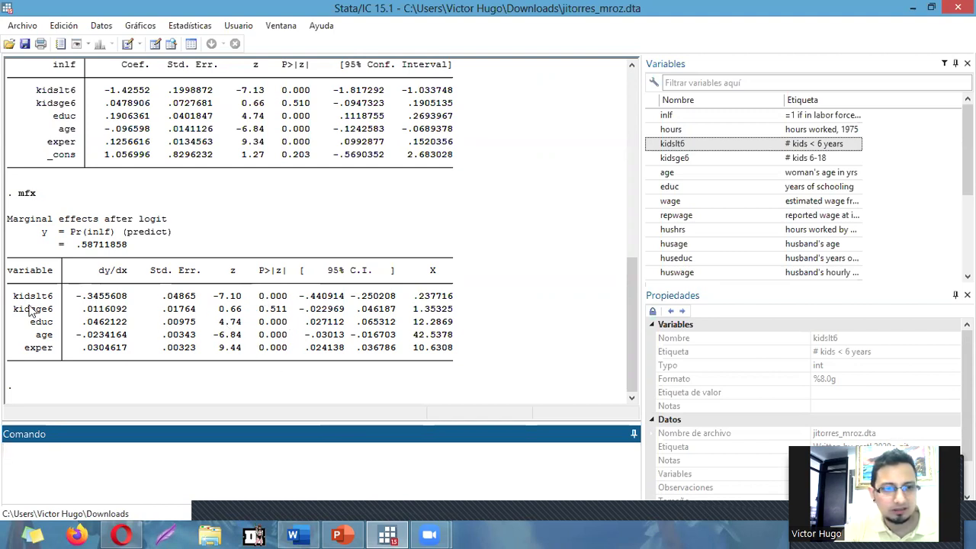
{"action": "left_click_drag", "start_coordinate": [14, 296], "coordinate": [55, 300]}
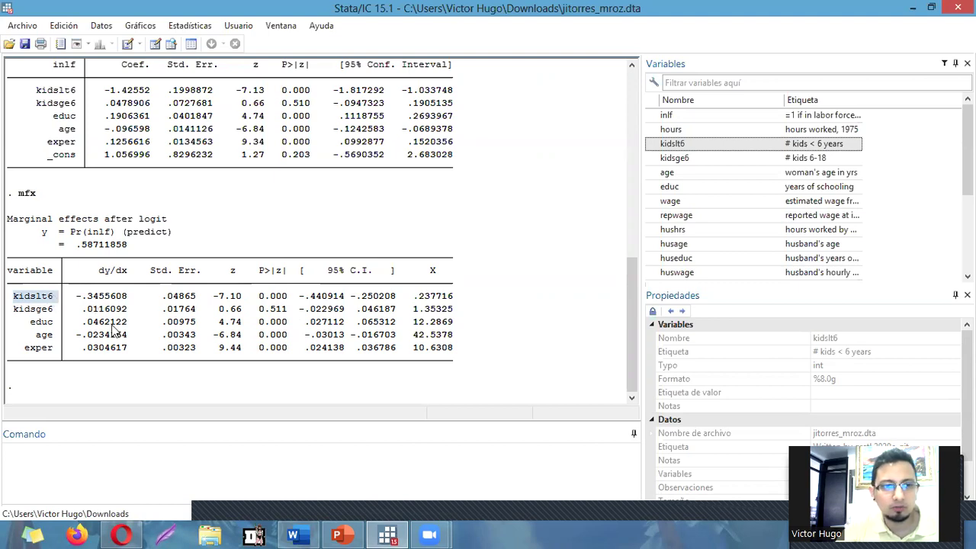
{"action": "left_click_drag", "start_coordinate": [130, 297], "coordinate": [80, 303]}
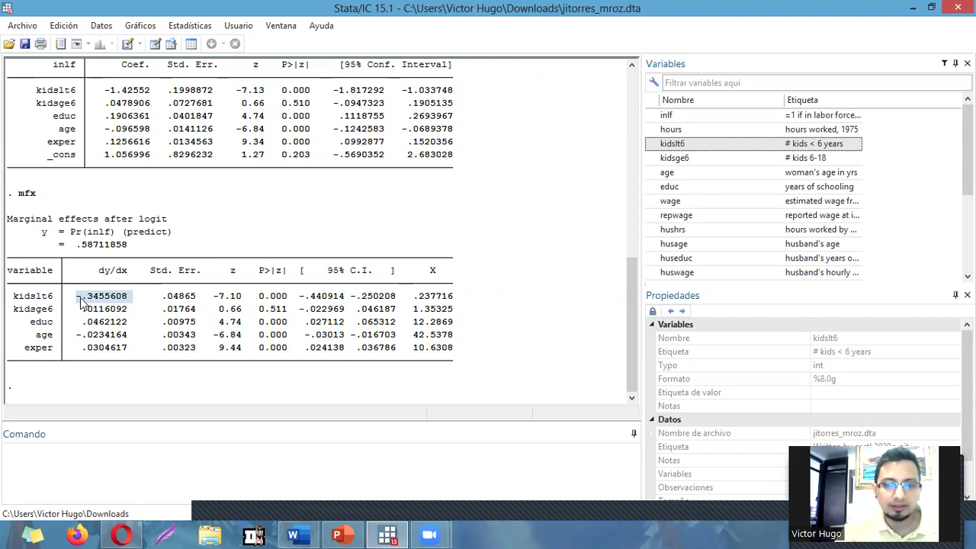
{"action": "left_click", "coordinate": [112, 310]}
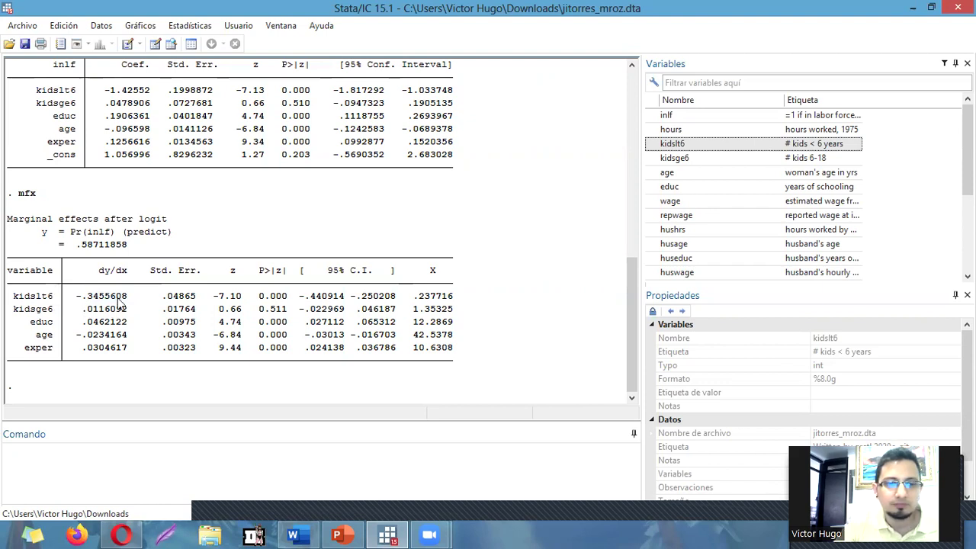
{"action": "left_click_drag", "start_coordinate": [75, 296], "coordinate": [126, 297]}
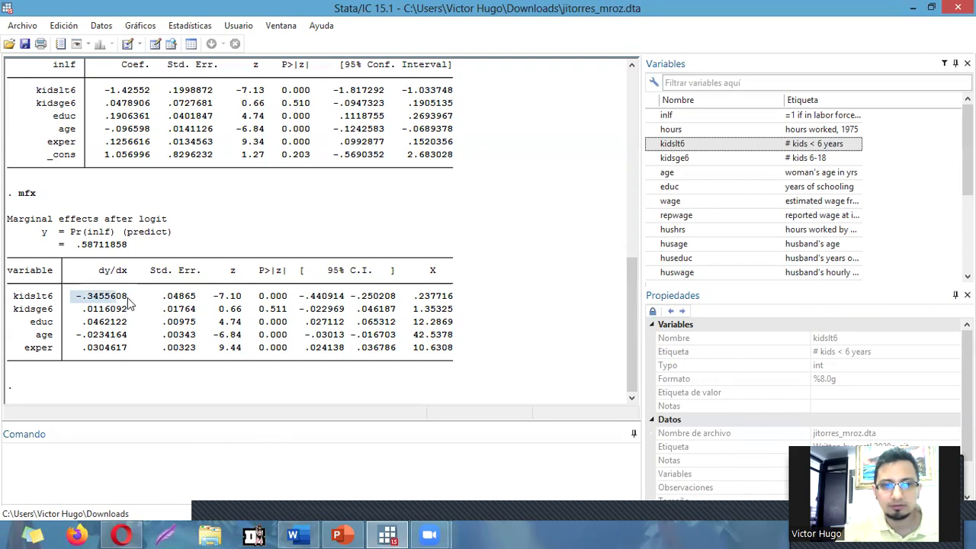
{"action": "left_click", "coordinate": [82, 301]}
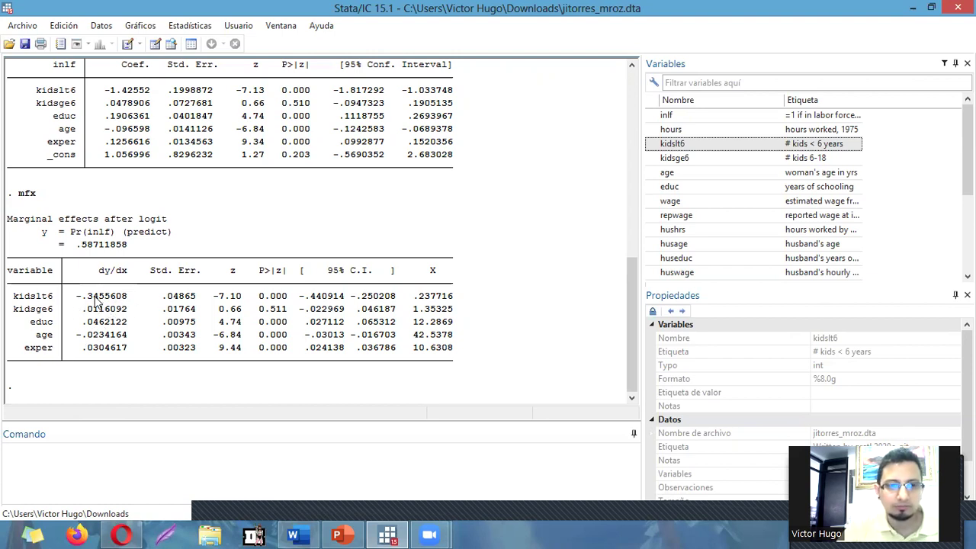
- Examine the dy/dx marginal effect of educ in the mfx results
{"action": "left_click_drag", "start_coordinate": [87, 324], "coordinate": [125, 324]}
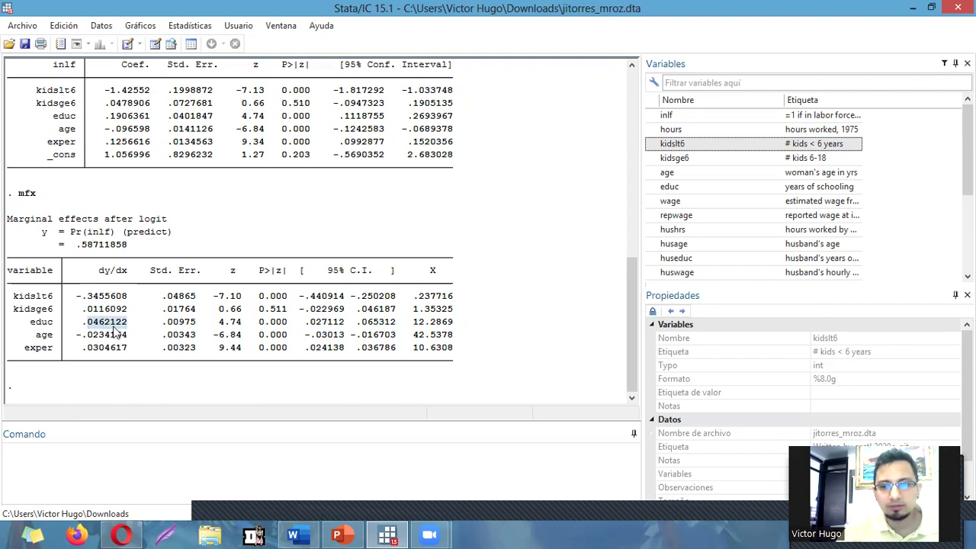
{"action": "left_click_drag", "start_coordinate": [81, 322], "coordinate": [134, 325]}
{"action": "left_click", "coordinate": [90, 326]}
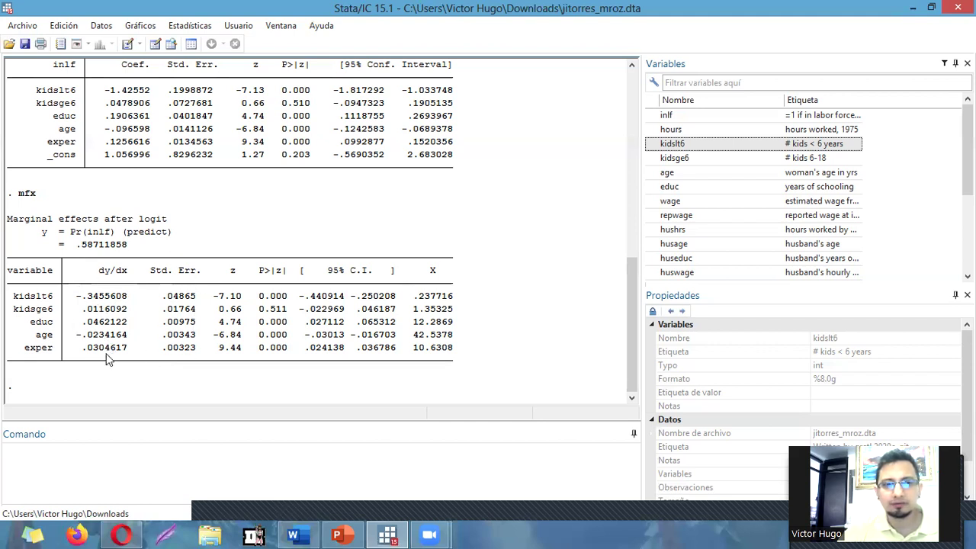
- Compare the logit regression output with the mfx output, highlighting the Coef. values from kidslt6 to _cons
{"action": "scroll", "coordinate": [163, 319], "scroll_direction": "up", "scroll_amount": 3}
{"action": "scroll", "coordinate": [163, 320], "scroll_direction": "down", "scroll_amount": 3}
{"action": "scroll", "coordinate": [164, 319], "scroll_direction": "up", "scroll_amount": 3}
{"action": "scroll", "coordinate": [164, 319], "scroll_direction": "down", "scroll_amount": 3}
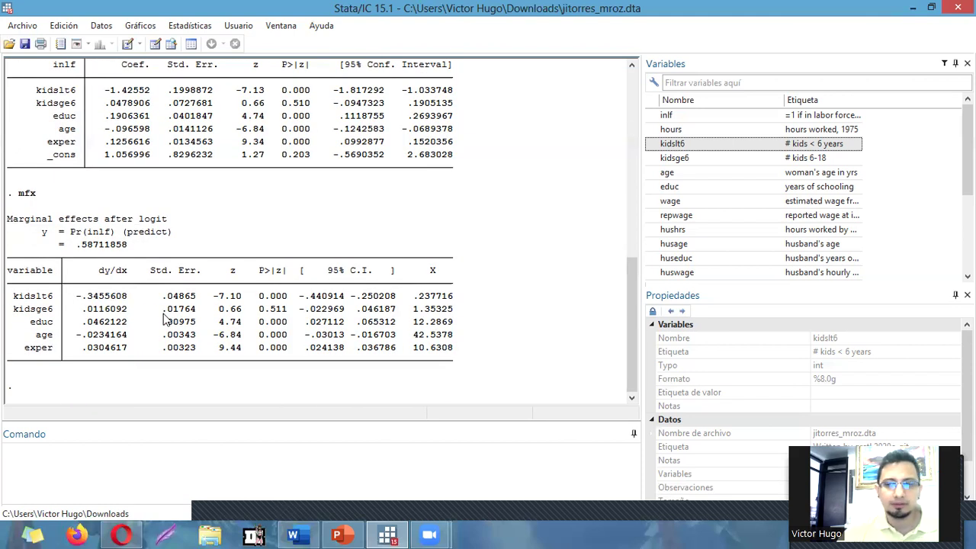
{"action": "scroll", "coordinate": [163, 320], "scroll_direction": "up", "scroll_amount": 7}
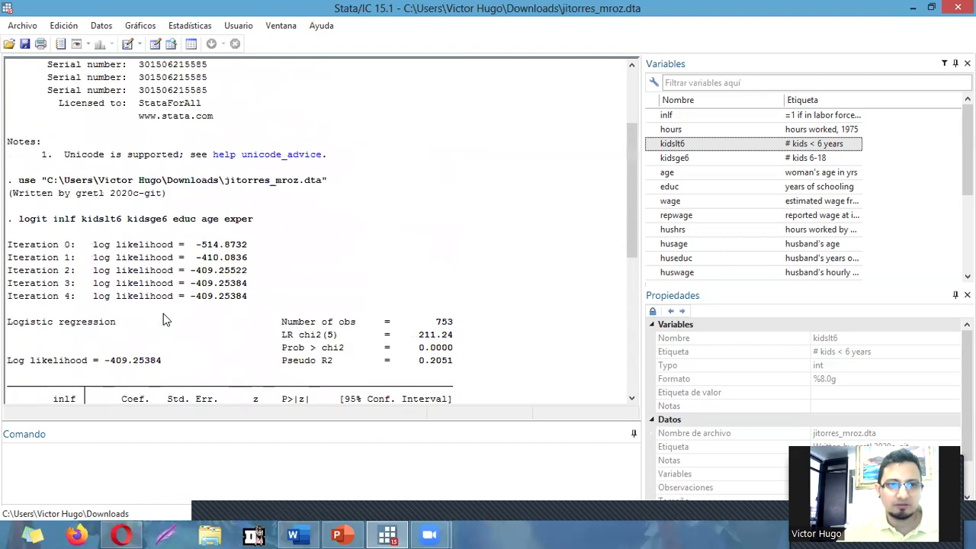
{"action": "scroll", "coordinate": [164, 314], "scroll_direction": "down", "scroll_amount": 7}
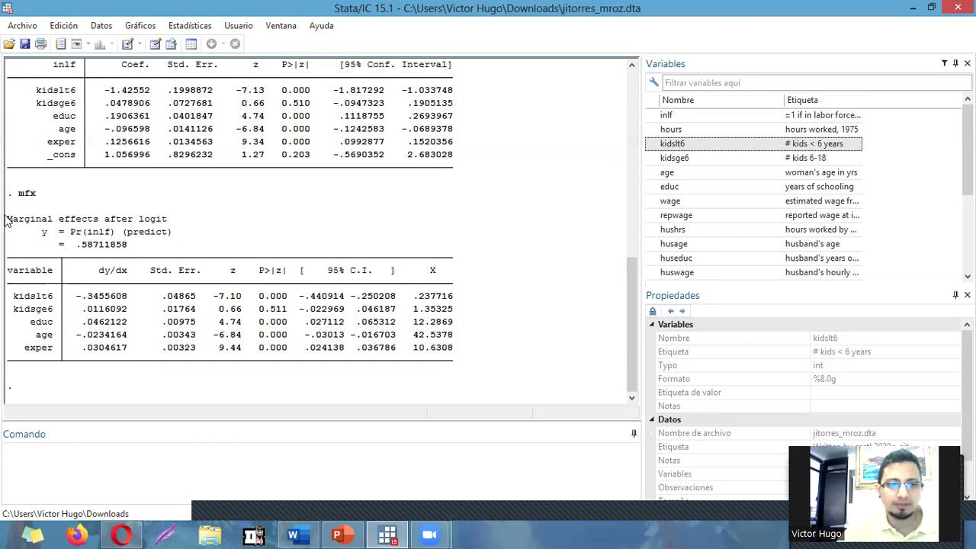
{"action": "scroll", "coordinate": [170, 274], "scroll_direction": "up", "scroll_amount": 6}
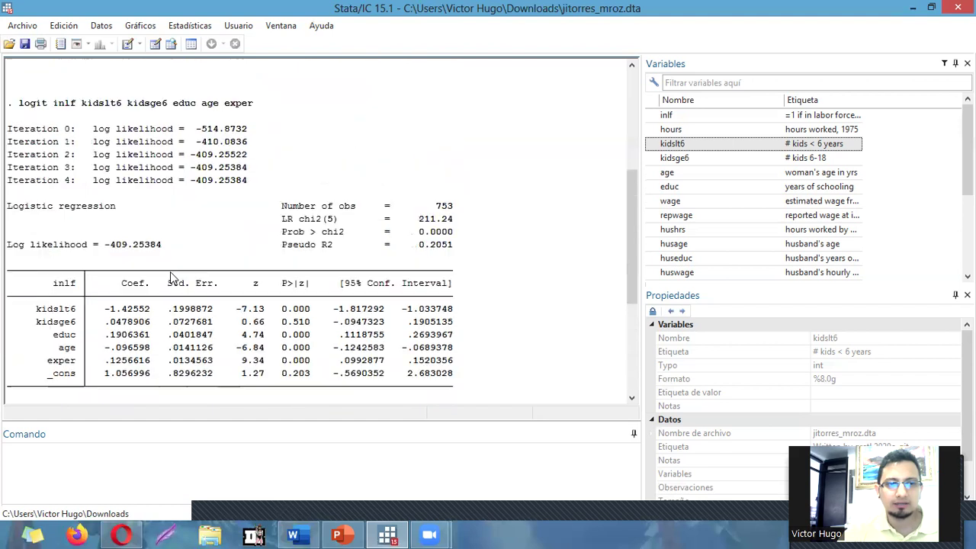
{"action": "scroll", "coordinate": [159, 317], "scroll_direction": "down", "scroll_amount": 4}
{"action": "scroll", "coordinate": [129, 275], "scroll_direction": "up", "scroll_amount": 3}
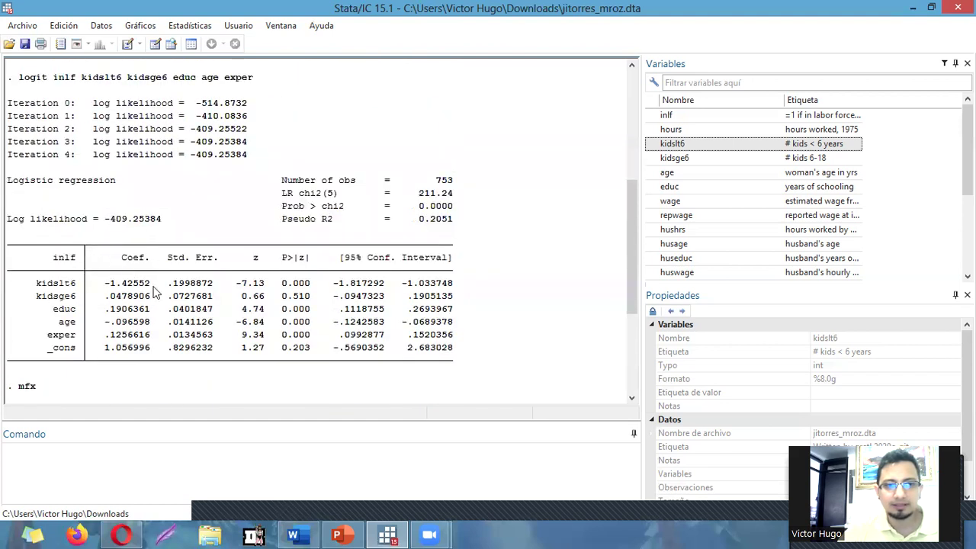
{"action": "scroll", "coordinate": [152, 290], "scroll_direction": "down", "scroll_amount": 1}
{"action": "left_click_drag", "start_coordinate": [141, 309], "coordinate": [114, 235]}
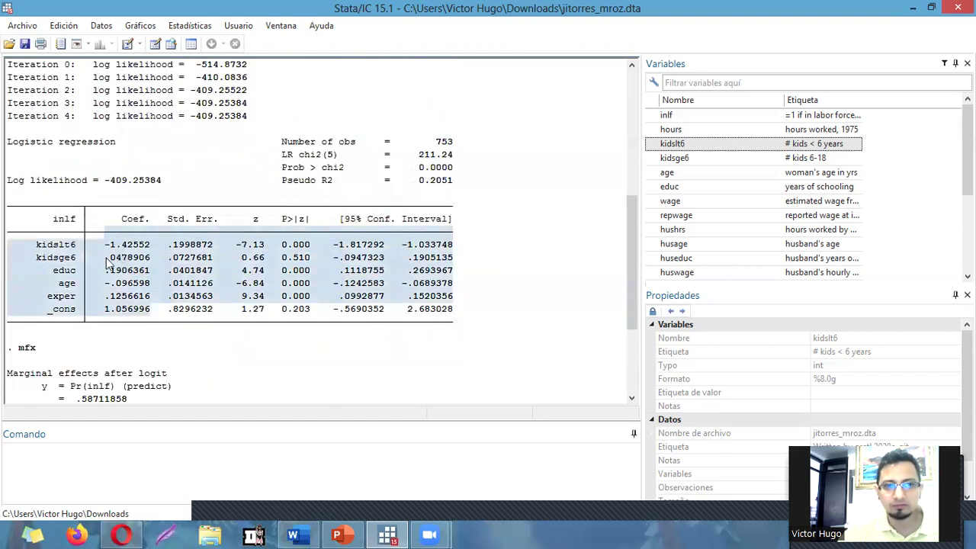
{"action": "left_click", "coordinate": [134, 293]}
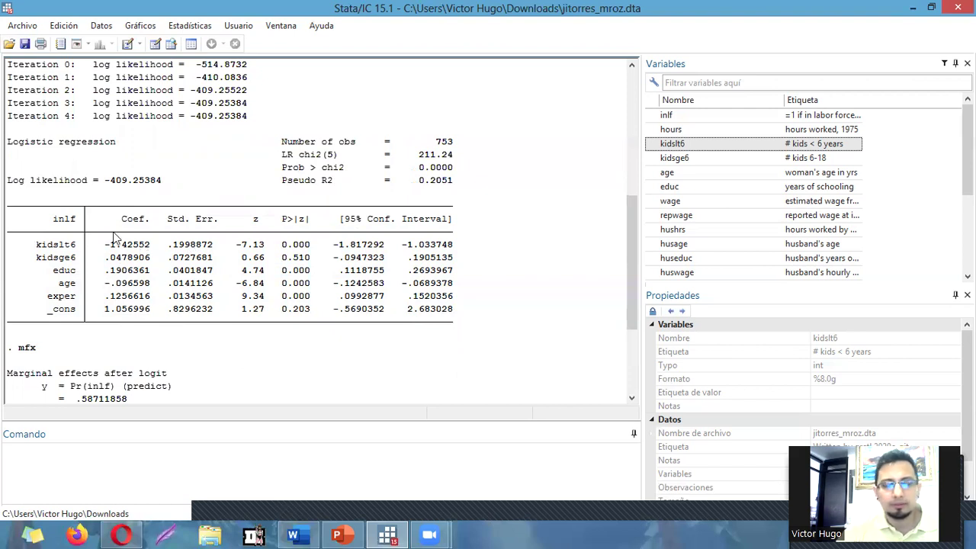
{"action": "left_click_drag", "start_coordinate": [149, 310], "coordinate": [106, 244]}
- Go back over the logit coefficients and highlight the marginal effects table from its header to the exper dy/dx value
{"action": "scroll", "coordinate": [123, 249], "scroll_direction": "down", "scroll_amount": 4}
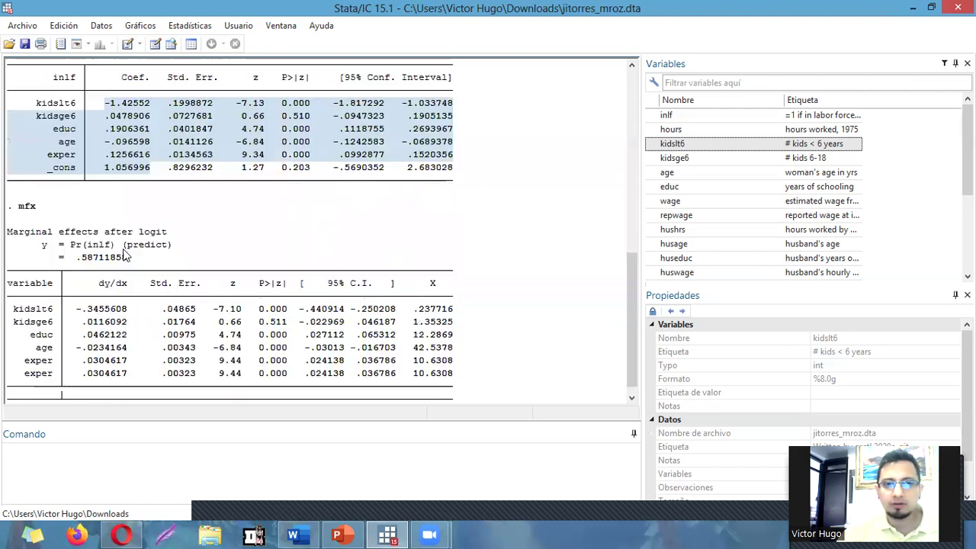
{"action": "left_click", "coordinate": [137, 352]}
{"action": "scroll", "coordinate": [137, 260], "scroll_direction": "up", "scroll_amount": 4}
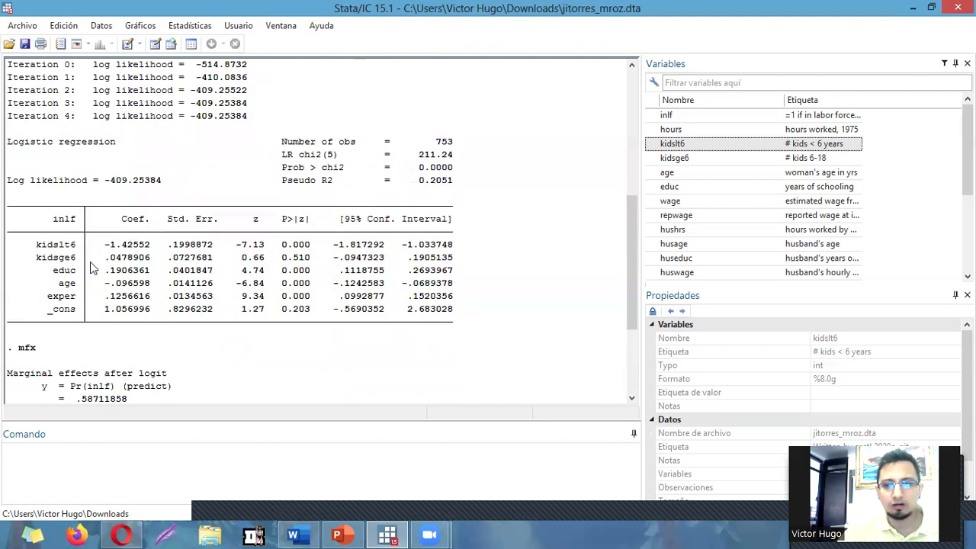
{"action": "scroll", "coordinate": [34, 333], "scroll_direction": "down", "scroll_amount": 4}
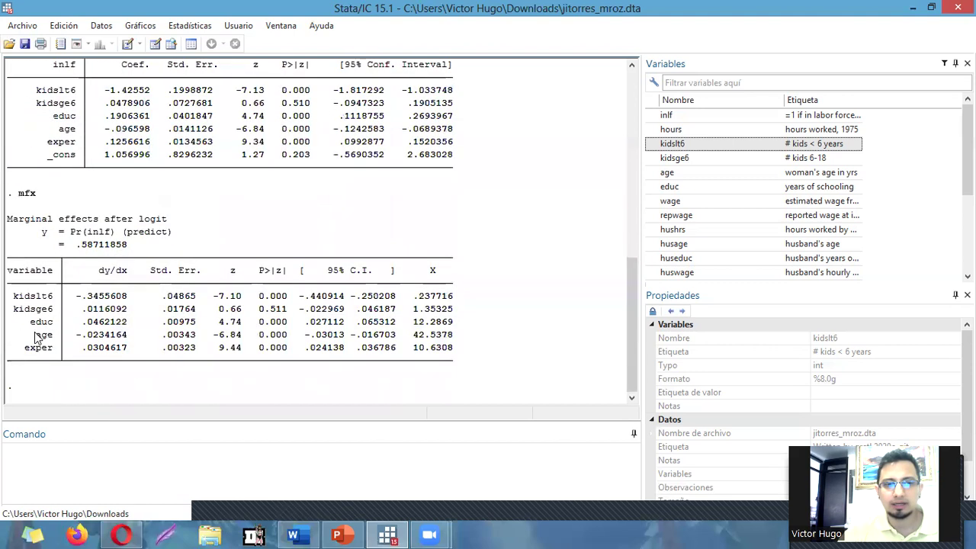
{"action": "left_click_drag", "start_coordinate": [127, 349], "coordinate": [9, 268]}
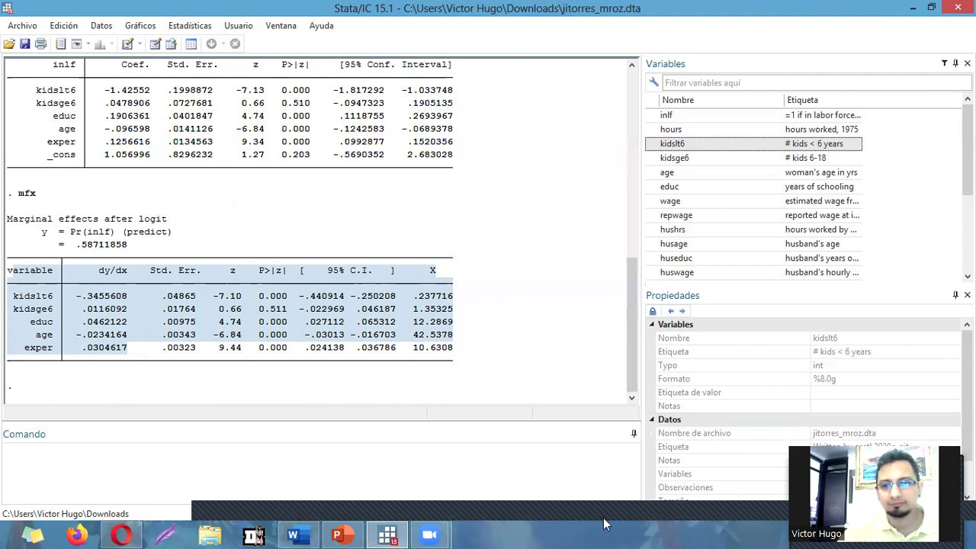
{"action": "left_click", "coordinate": [820, 487]}
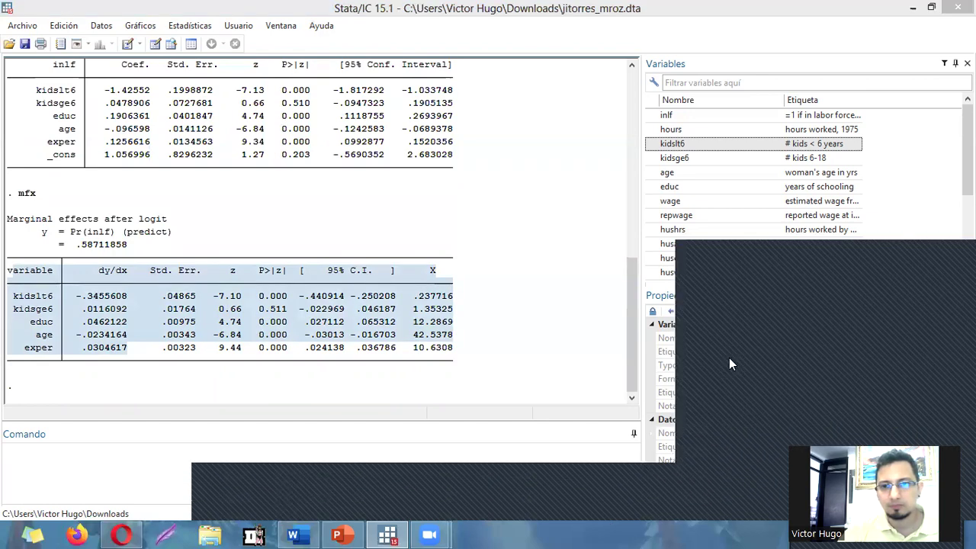